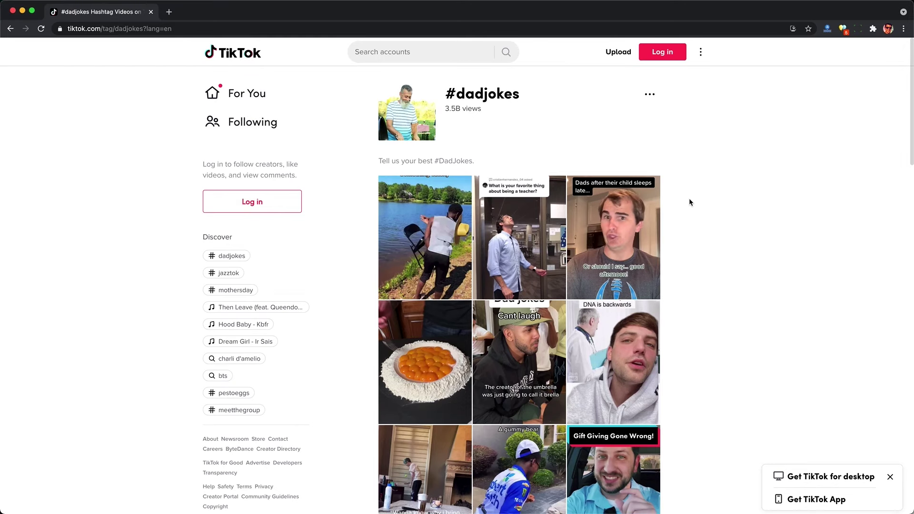
# Step: Open the 'Cant laugh' umbrella-joke video and highlight the contact e-mail in its creator's bio
pyautogui.scroll(-6, 689, 198)
pyautogui.scroll(-8, 689, 202)
pyautogui.scroll(13, 689, 198)
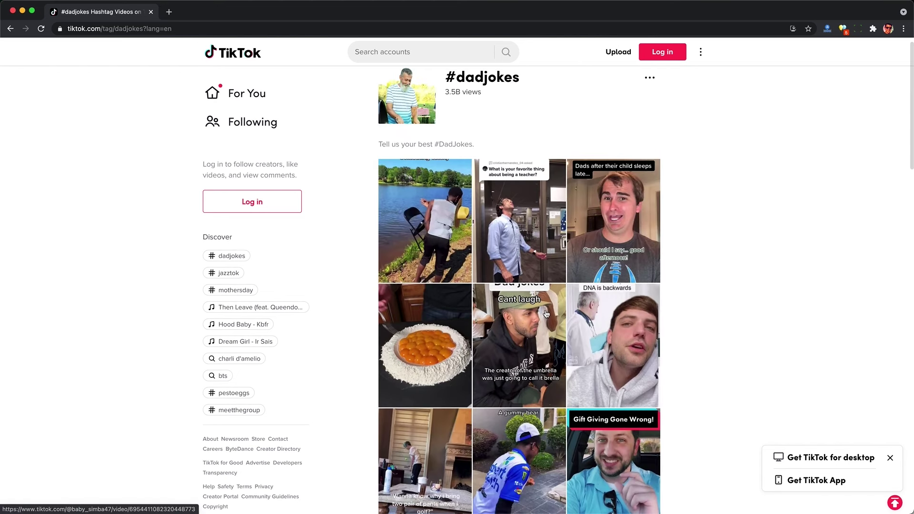
pyautogui.click(546, 313)
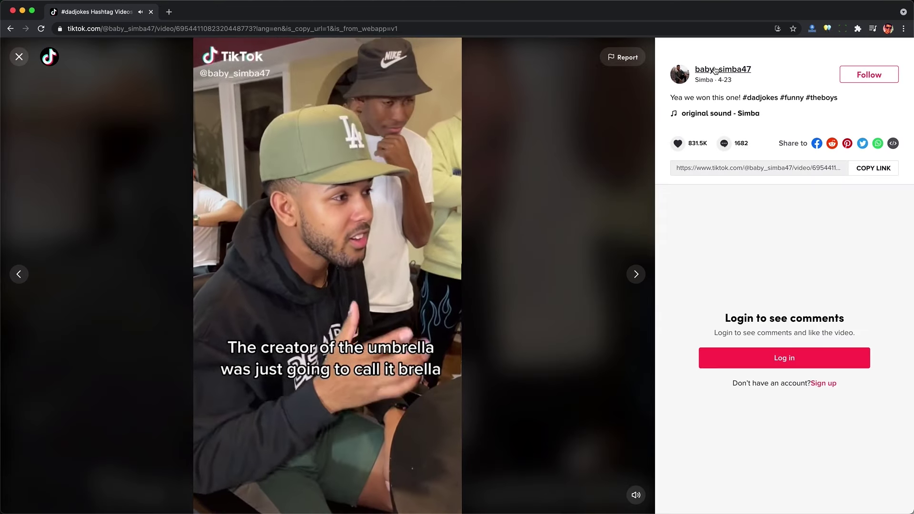
pyautogui.moveTo(707, 70)
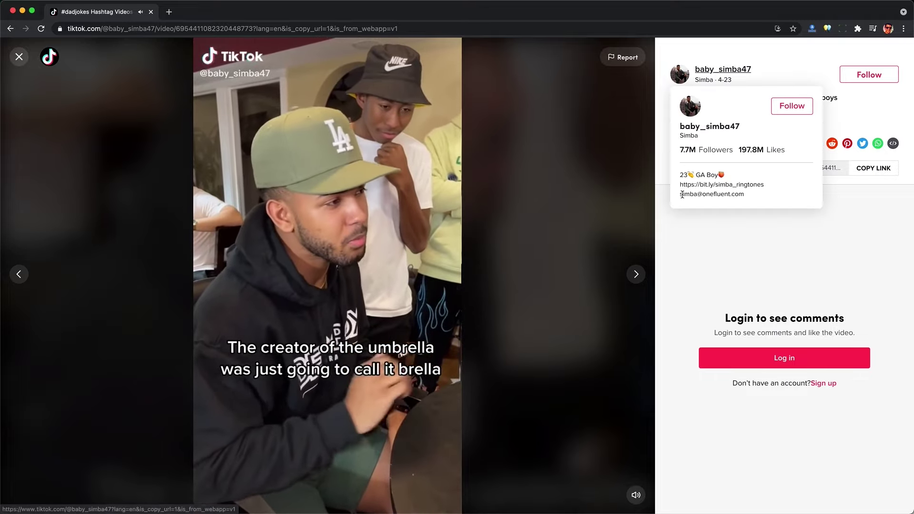
pyautogui.moveTo(680, 194); pyautogui.dragTo(745, 195)
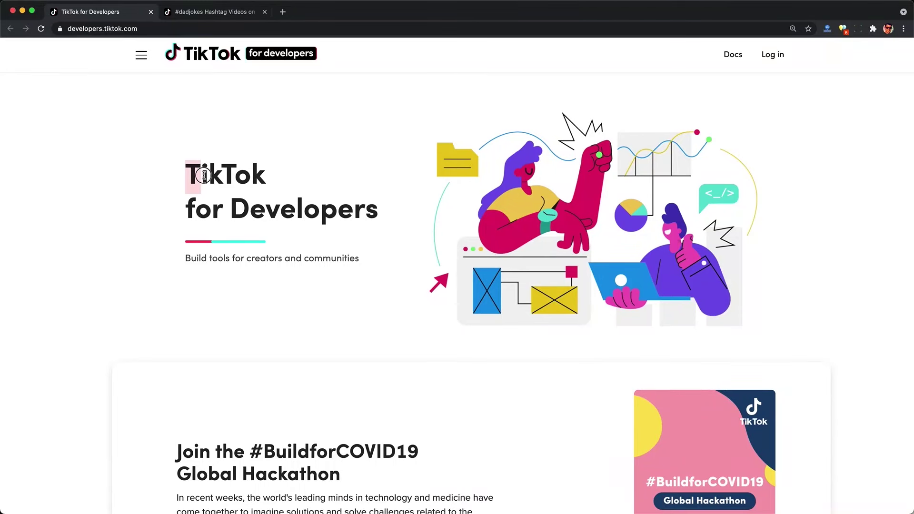
pyautogui.scroll(-9, 397, 220)
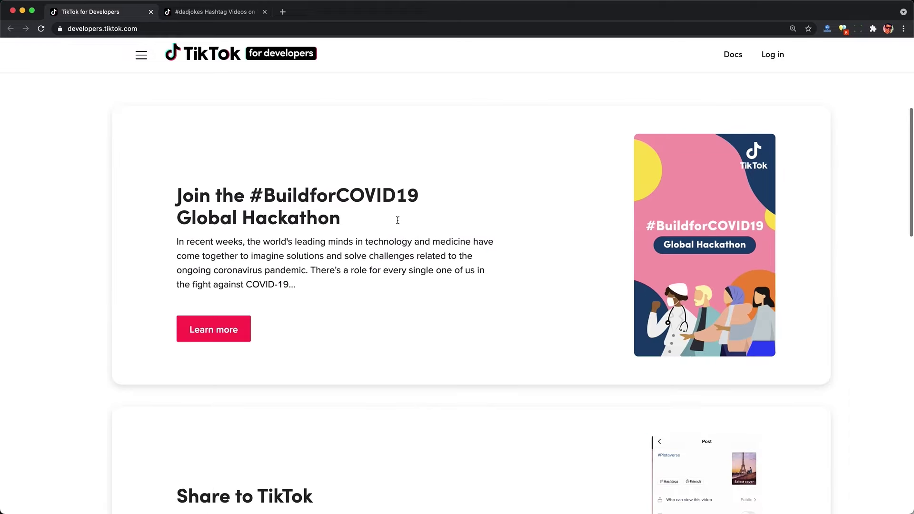
pyautogui.scroll(-3, 398, 223)
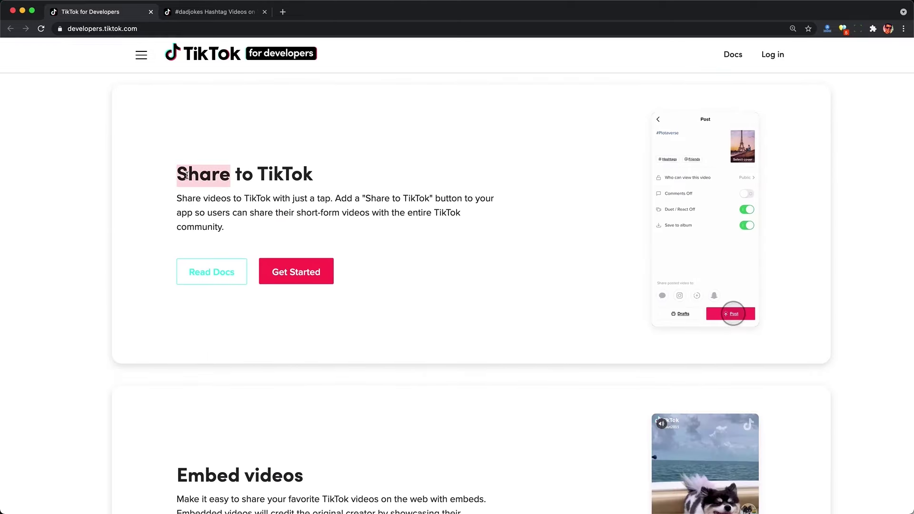
pyautogui.scroll(-15, 196, 476)
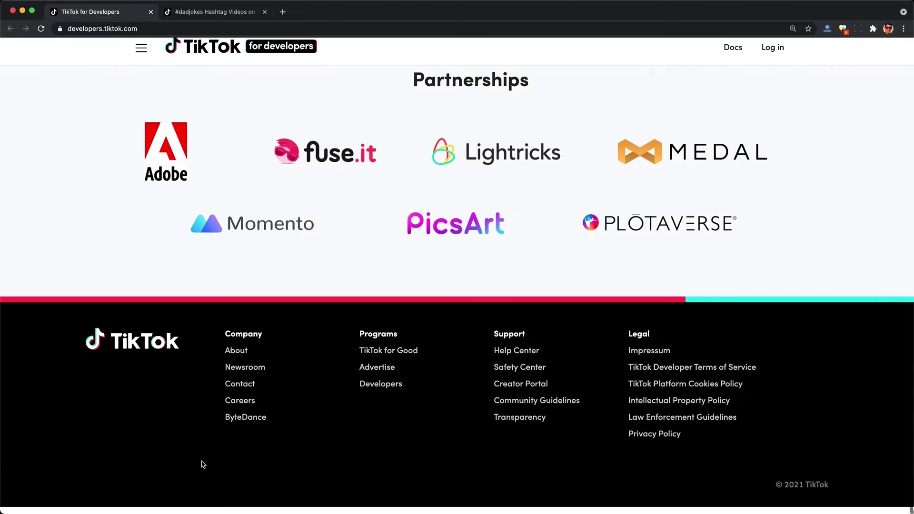
pyautogui.scroll(20, 203, 464)
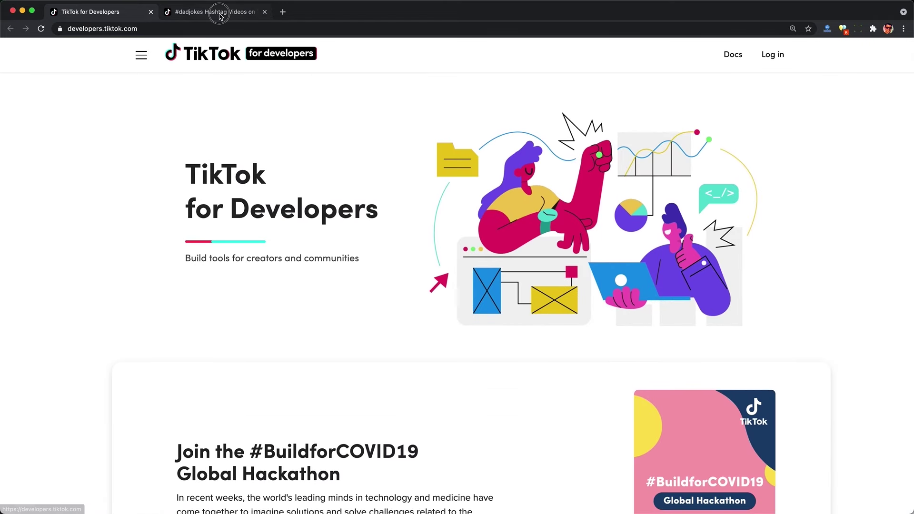
# Step: Open DevTools' Network panel on the #dadjokes page and reload to capture its requests
pyautogui.click(219, 13)
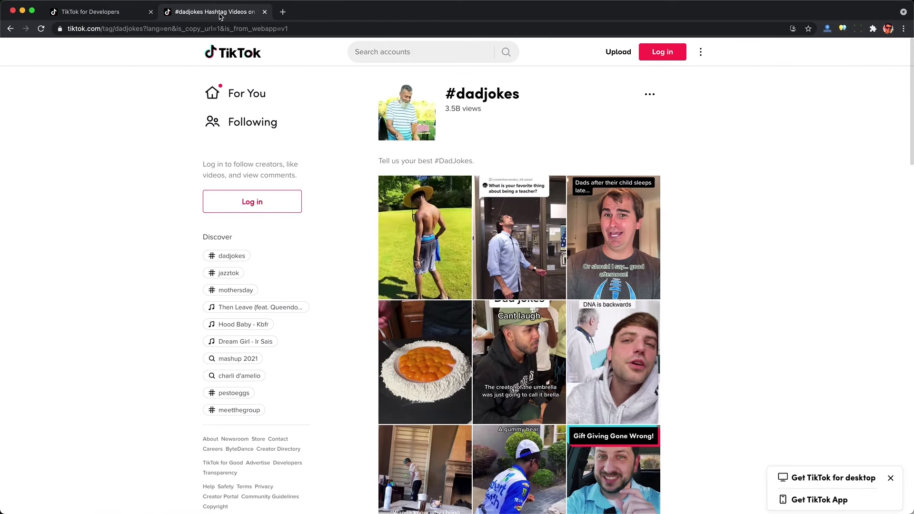
pyautogui.rightClick(766, 247)
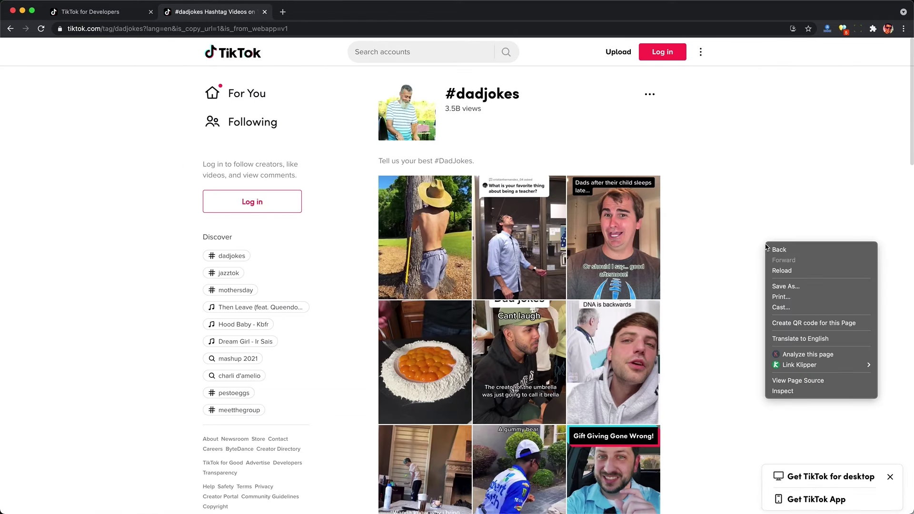
pyautogui.click(785, 392)
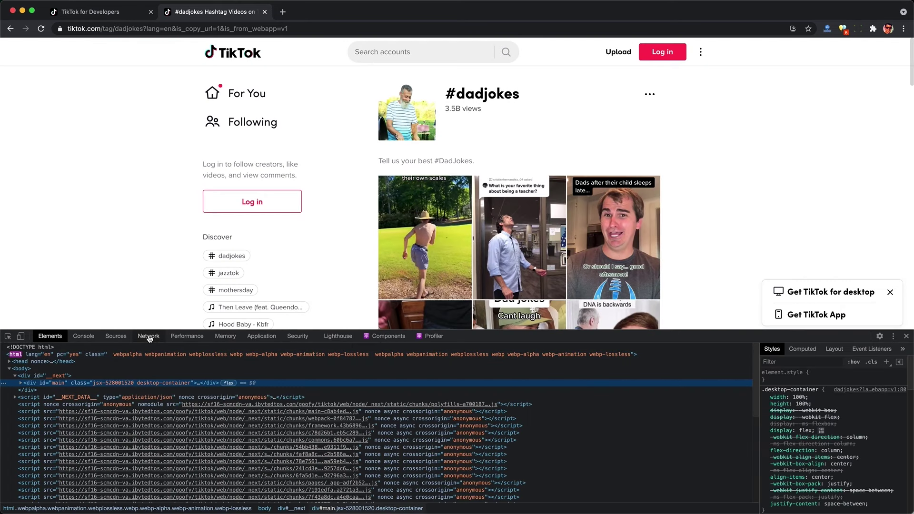
pyautogui.click(149, 337)
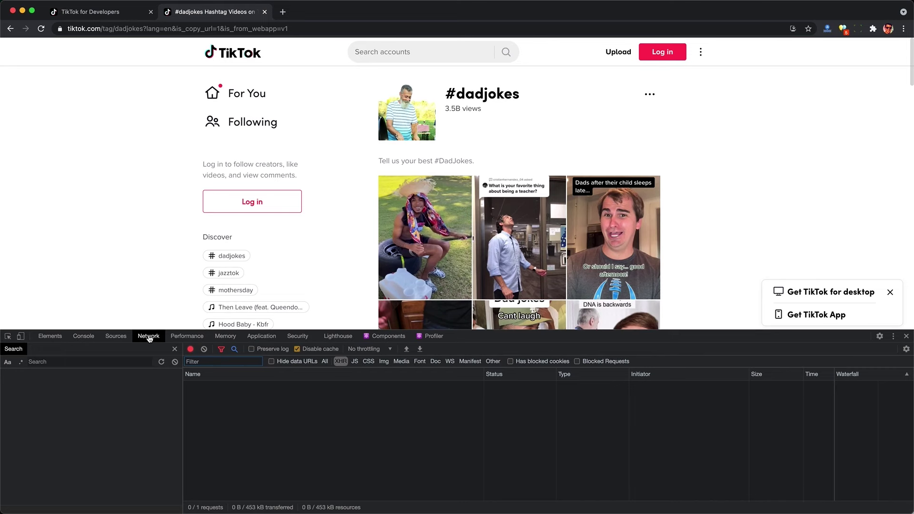
pyautogui.press('super+r')
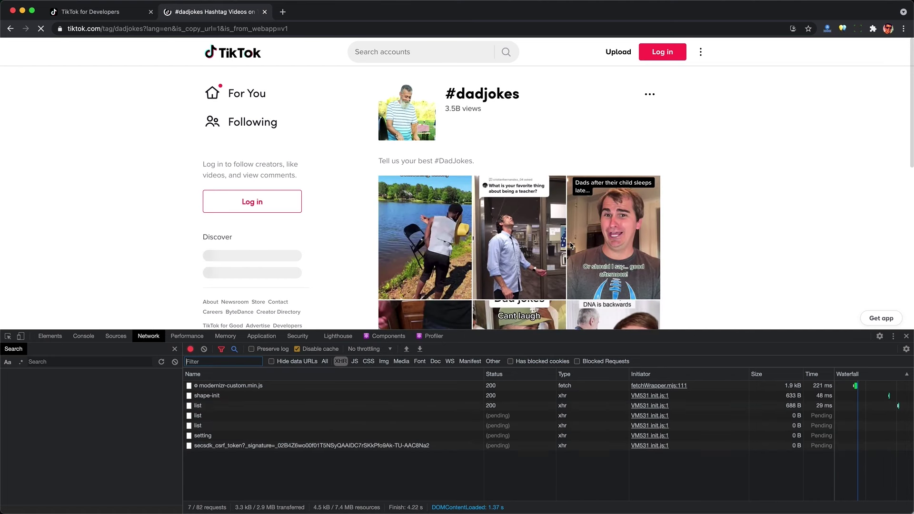
# Step: Open and pause the umbrella-joke video, then sort requests by size, largest first
pyautogui.scroll(-3, 707, 213)
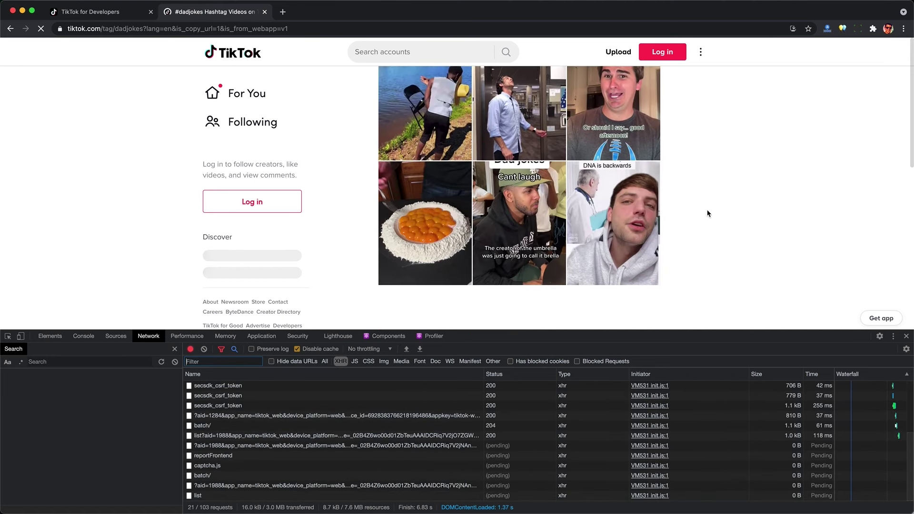
pyautogui.click(537, 195)
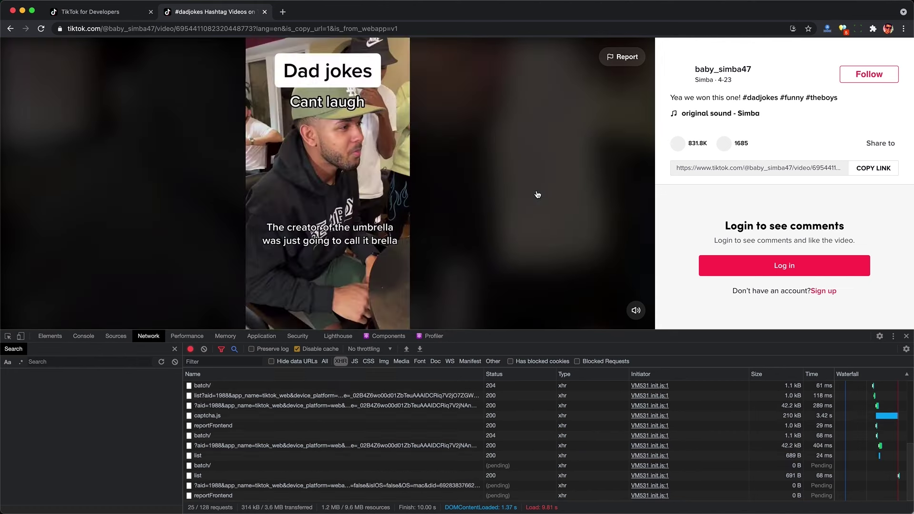
pyautogui.click(326, 198)
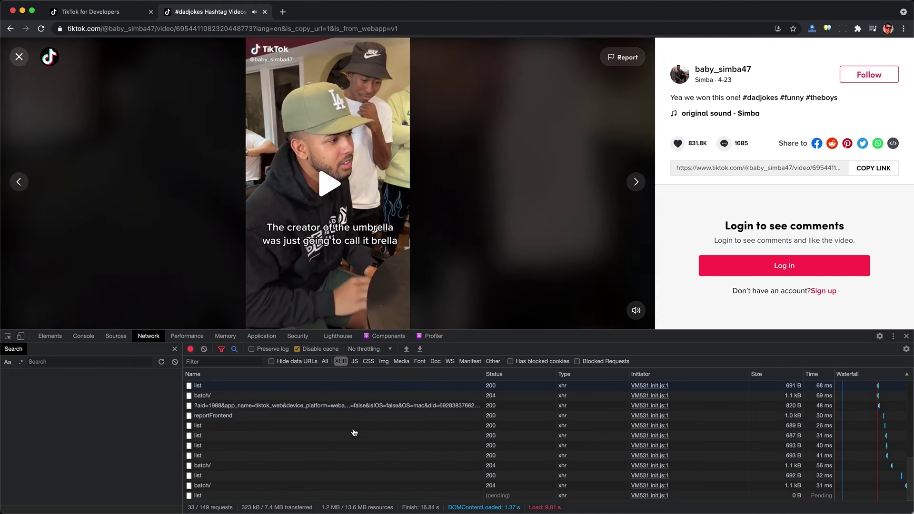
pyautogui.scroll(5, 355, 398)
pyautogui.click(767, 376)
pyautogui.click(767, 374)
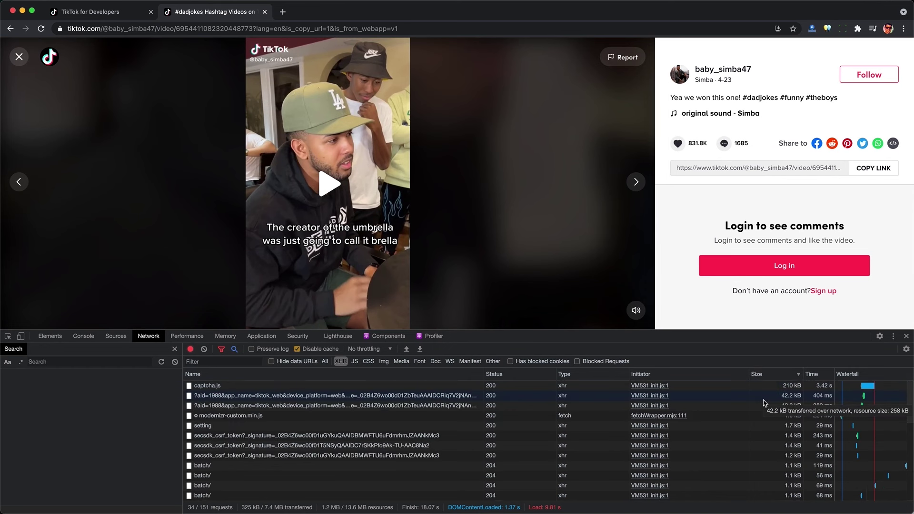
# Step: Preview the ?aid=1988 response, expanding itemList entry 28 and selecting its caption
pyautogui.click(383, 396)
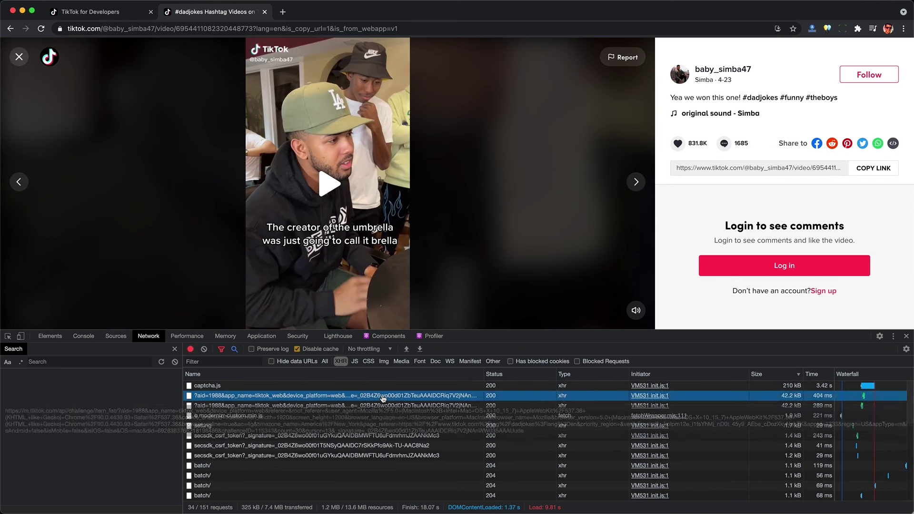
pyautogui.click(518, 410)
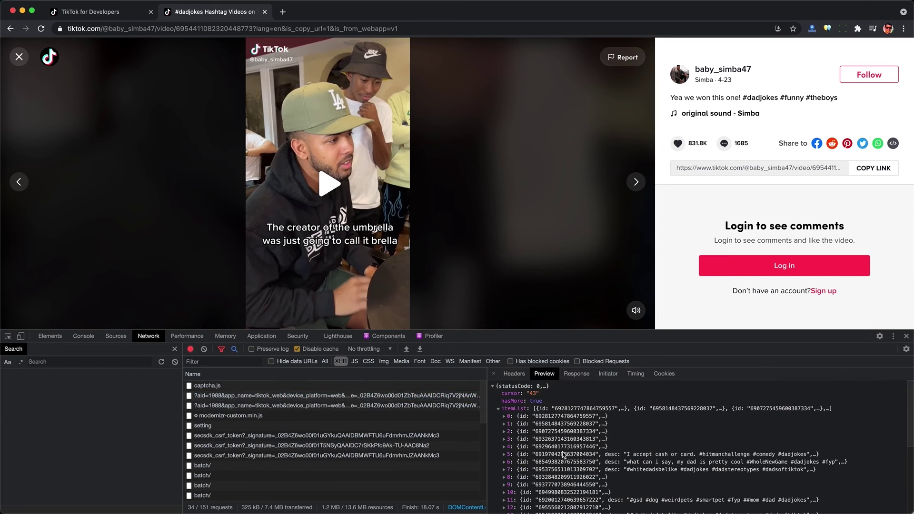
pyautogui.scroll(-5, 564, 454)
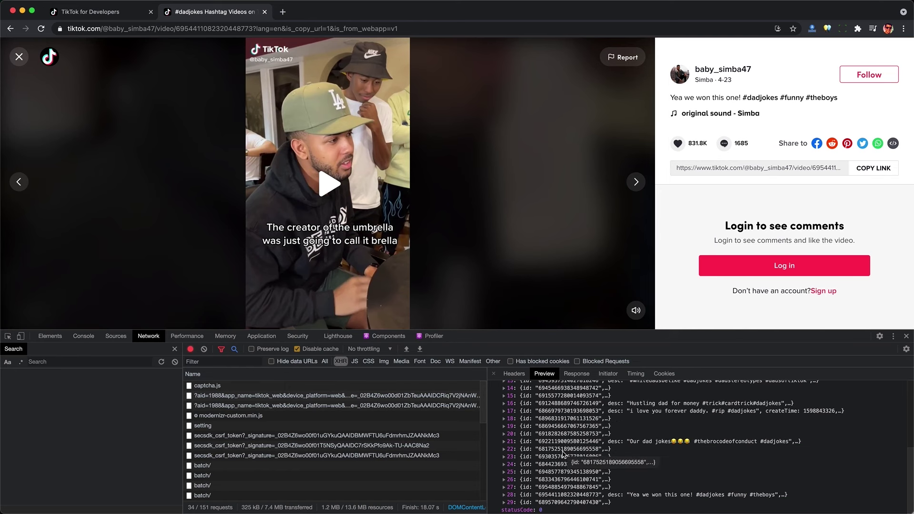
pyautogui.click(669, 496)
pyautogui.scroll(-4, 669, 497)
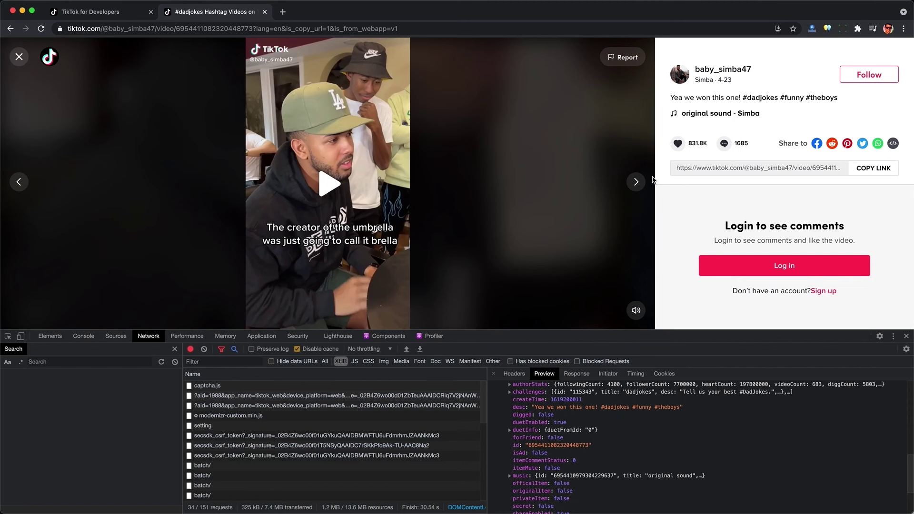
pyautogui.moveTo(736, 97); pyautogui.dragTo(857, 101)
pyautogui.scroll(5, 547, 429)
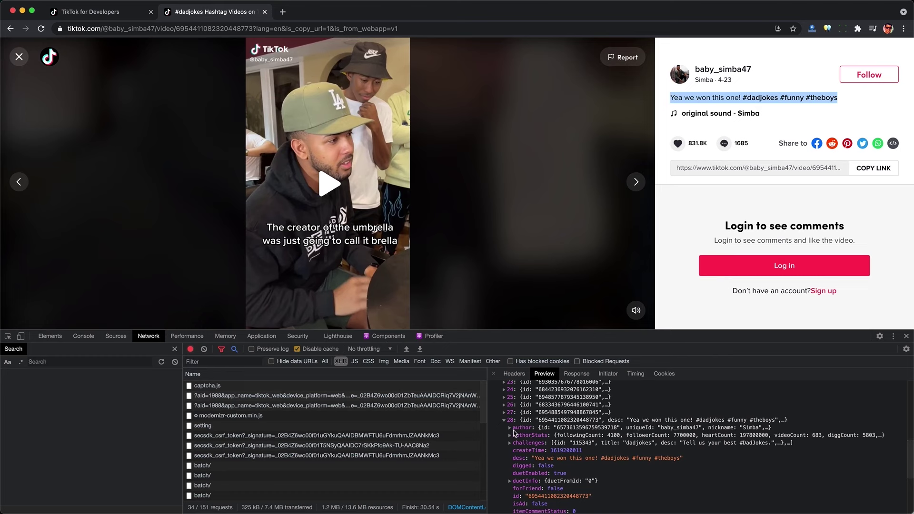
# Step: Expand entry 28's author details and authorStats
pyautogui.click(509, 429)
pyautogui.scroll(-5, 514, 452)
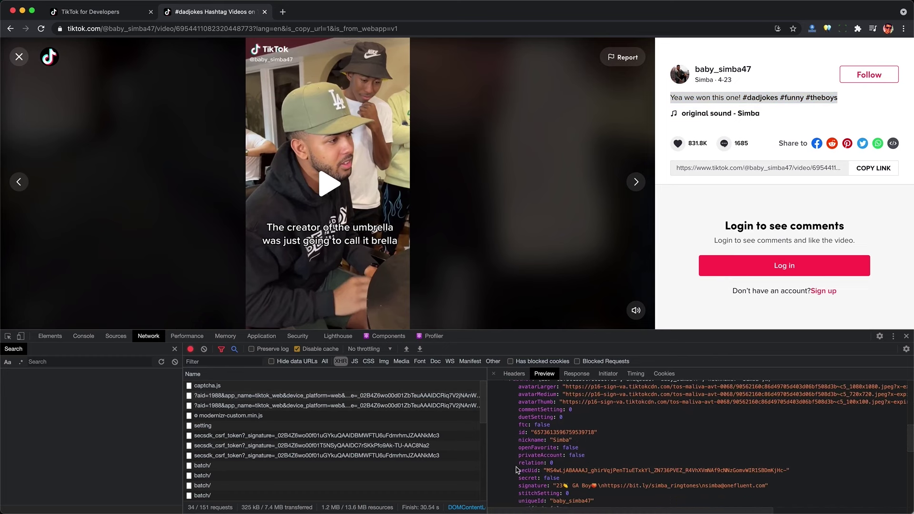
pyautogui.scroll(-2, 528, 466)
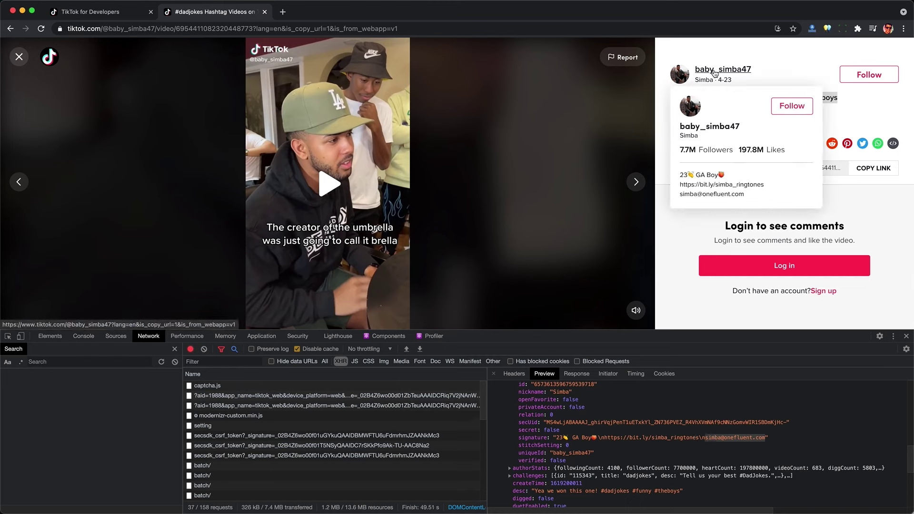
pyautogui.scroll(3, 601, 425)
pyautogui.scroll(-4, 601, 425)
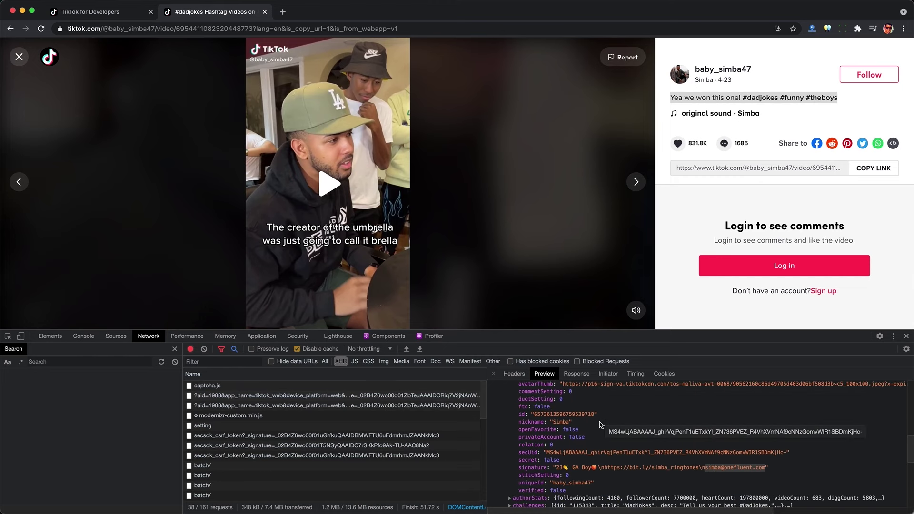
pyautogui.click(508, 465)
pyautogui.scroll(-4, 513, 469)
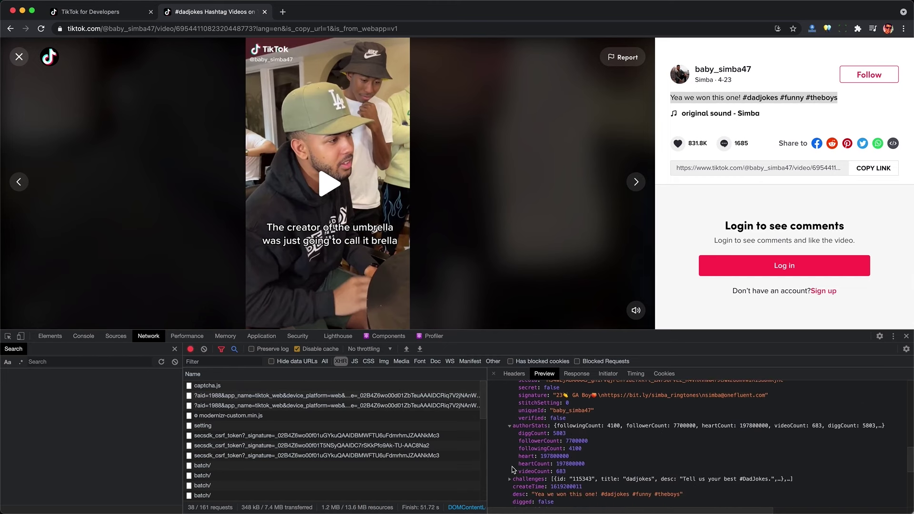
pyautogui.scroll(-5, 518, 465)
# Step: Expand the challenges list with its funny and theboys entries, clearing the caption selection
pyautogui.click(510, 435)
pyautogui.scroll(-3, 510, 437)
pyautogui.scroll(-1, 516, 431)
pyautogui.click(515, 424)
pyautogui.scroll(-2, 524, 452)
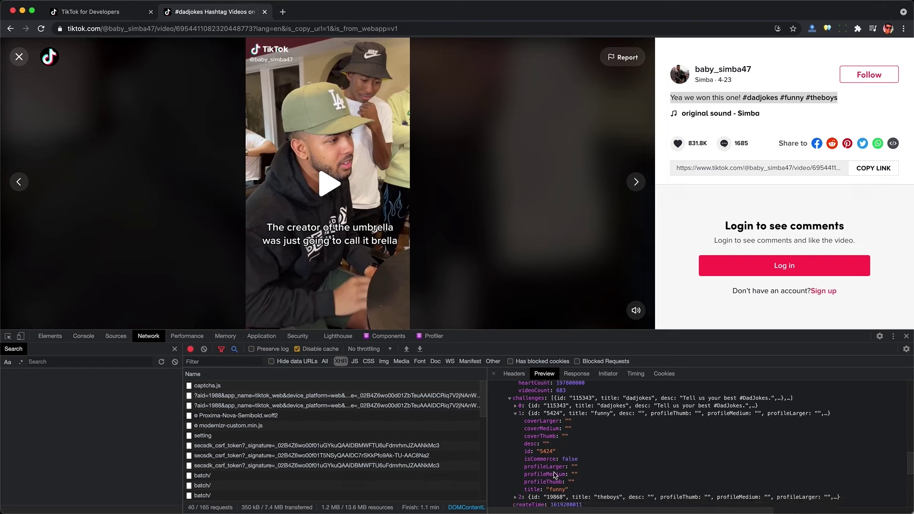
pyautogui.click(783, 117)
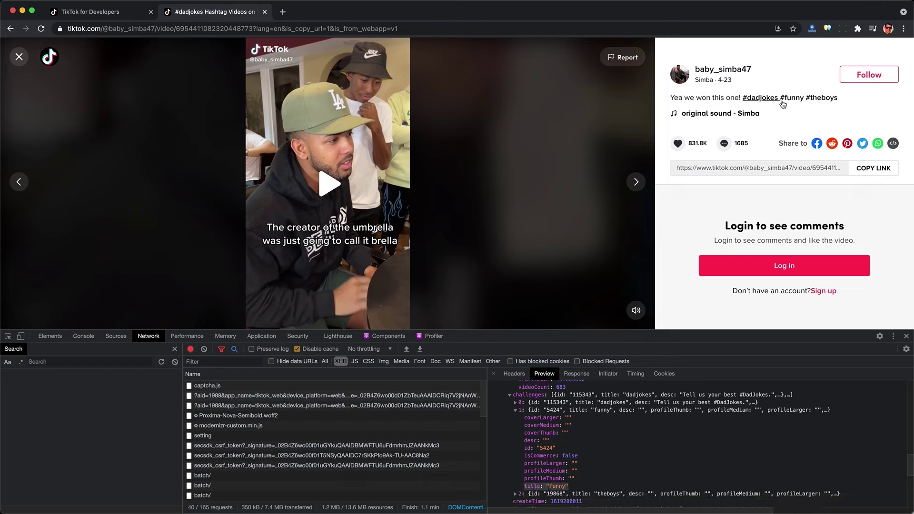
pyautogui.scroll(-2, 536, 467)
pyautogui.click(537, 469)
pyautogui.scroll(-2, 536, 468)
pyautogui.scroll(-2, 536, 468)
pyautogui.scroll(-5, 557, 464)
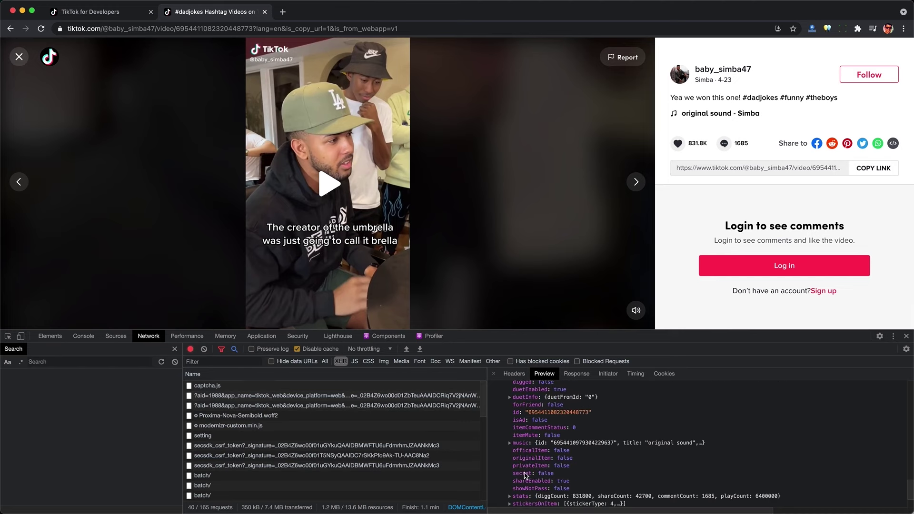
pyautogui.scroll(-2, 533, 461)
# Step: Expand the video's stats and video objects, then scroll back to the JSON top
pyautogui.click(509, 471)
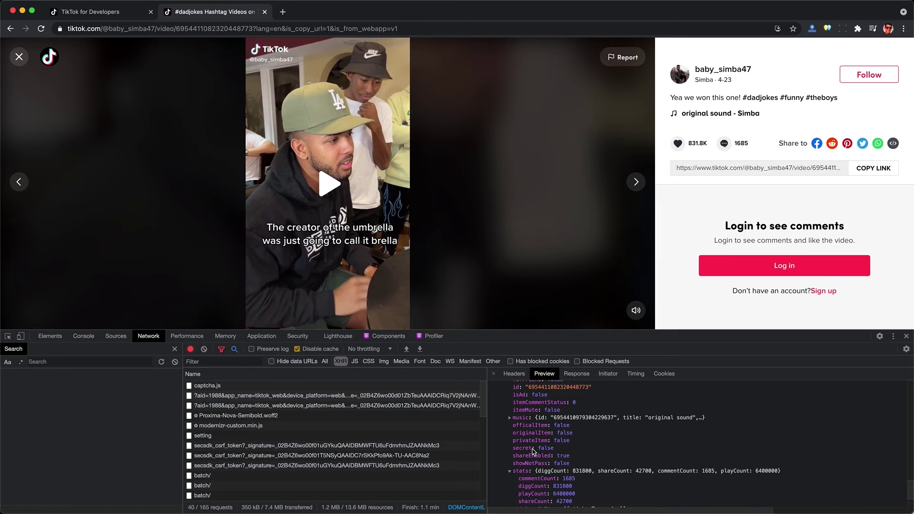
pyautogui.scroll(-2, 533, 451)
pyautogui.moveTo(518, 429); pyautogui.dragTo(588, 452)
pyautogui.click(510, 481)
pyautogui.scroll(-3, 515, 485)
pyautogui.scroll(-2, 515, 486)
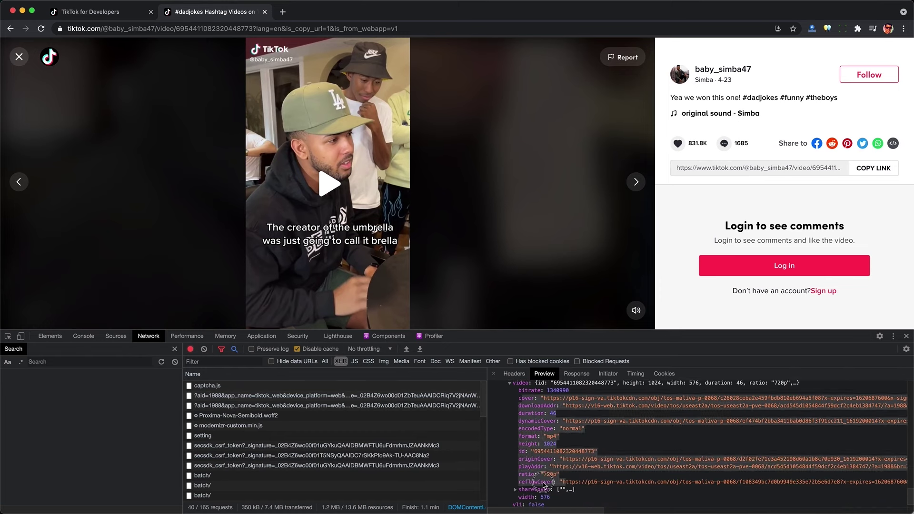
pyautogui.scroll(10, 540, 486)
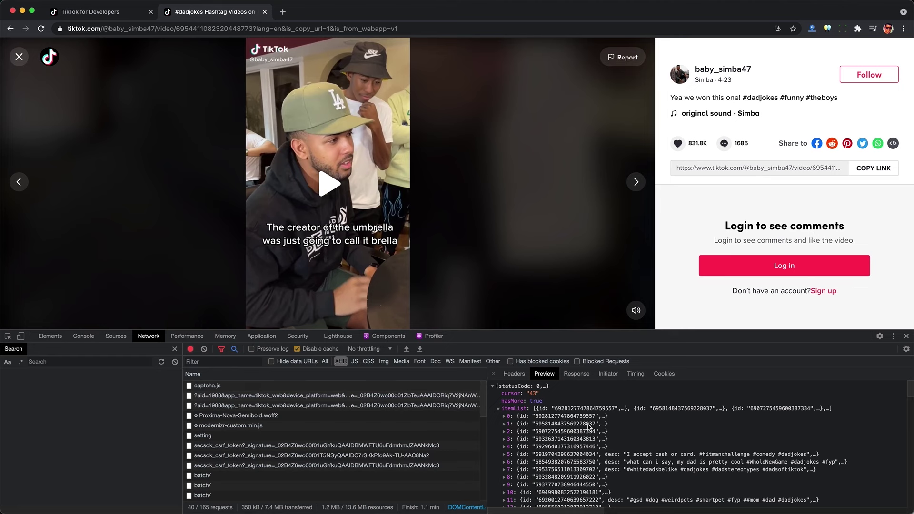
# Step: Check the item_list request's headers and URL, then copy the ?aid=1988 request as cURL
pyautogui.click(514, 374)
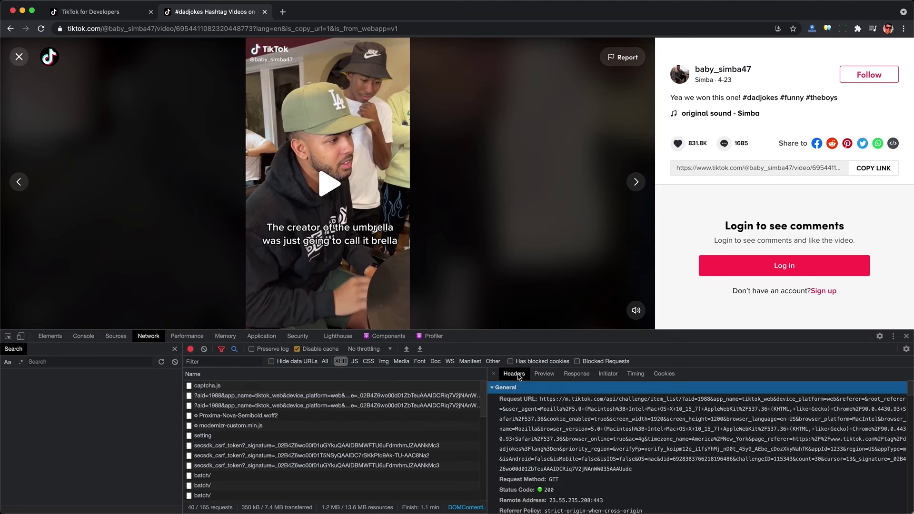
pyautogui.click(632, 455)
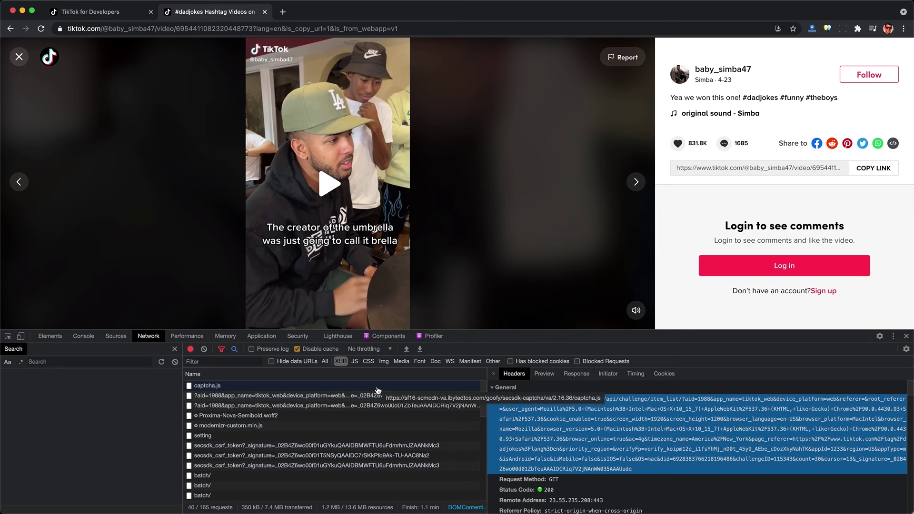
pyautogui.rightClick(260, 397)
pyautogui.moveTo(292, 446)
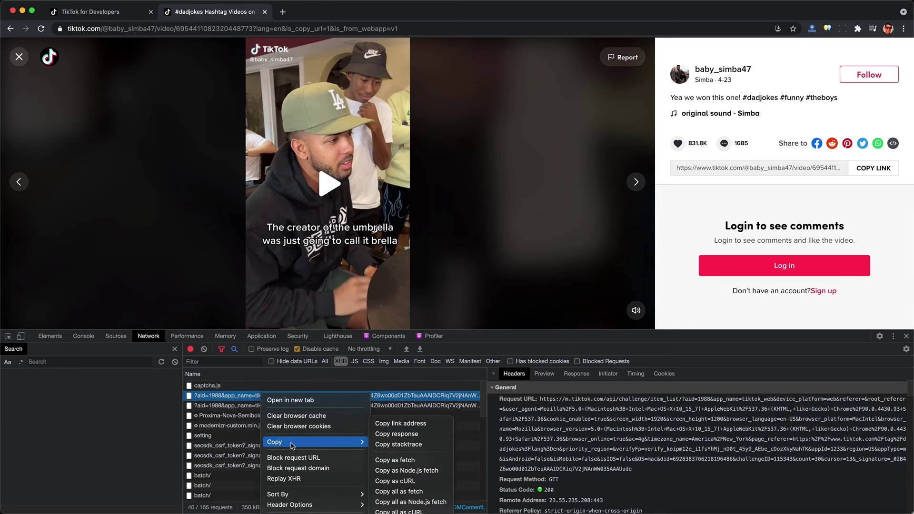
pyautogui.click(387, 481)
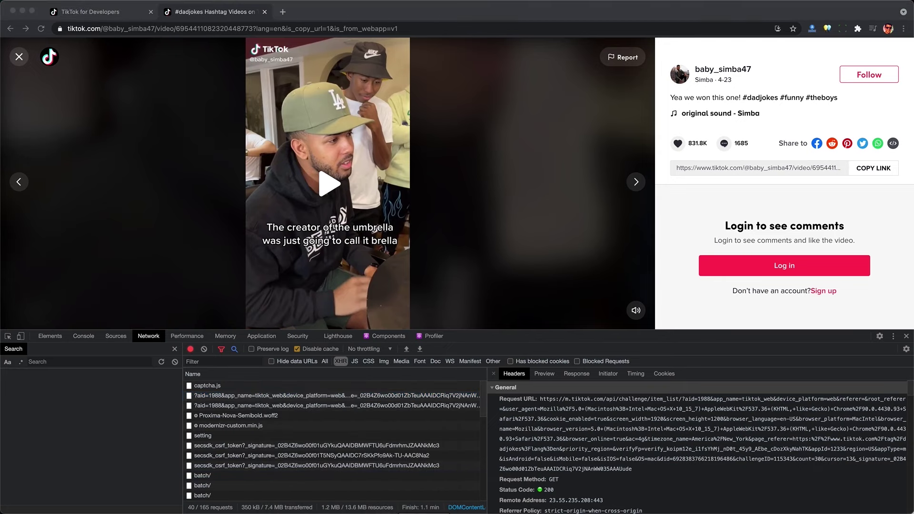
# Step: Paste the copied cURL command into a new Sublime Text editor window
pyautogui.press('super+Tab')
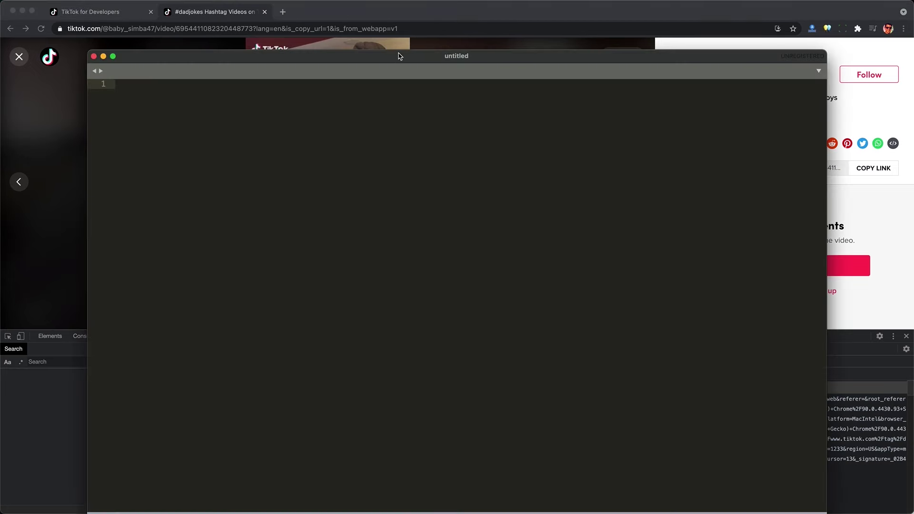
pyautogui.moveTo(398, 57); pyautogui.dragTo(402, 27)
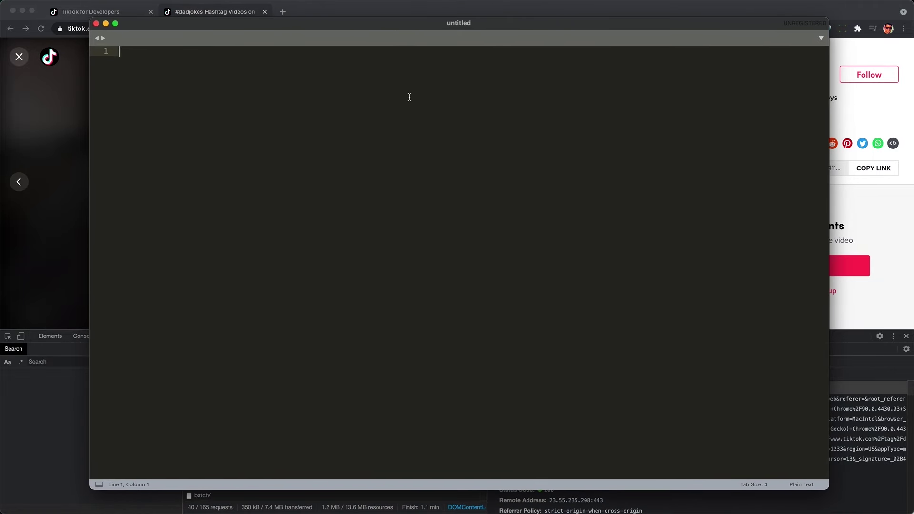
pyautogui.press('super+v')
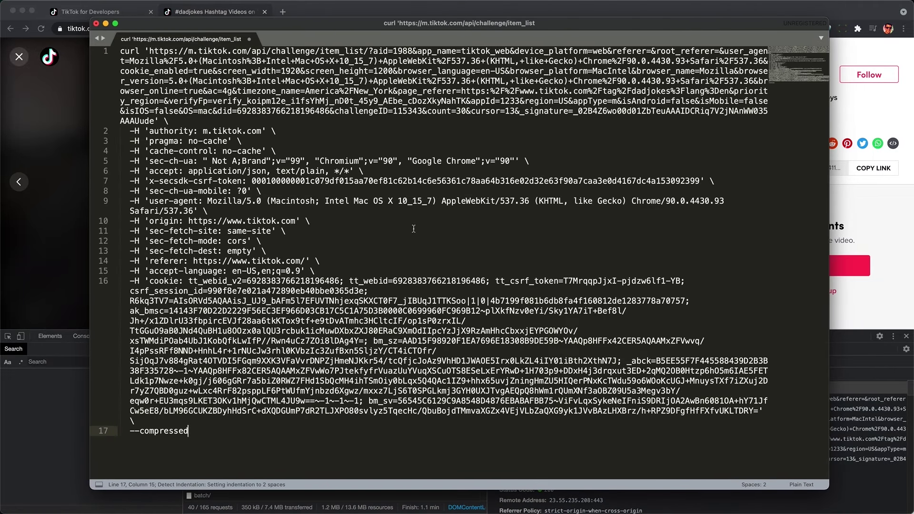
pyautogui.moveTo(151, 51); pyautogui.dragTo(157, 121)
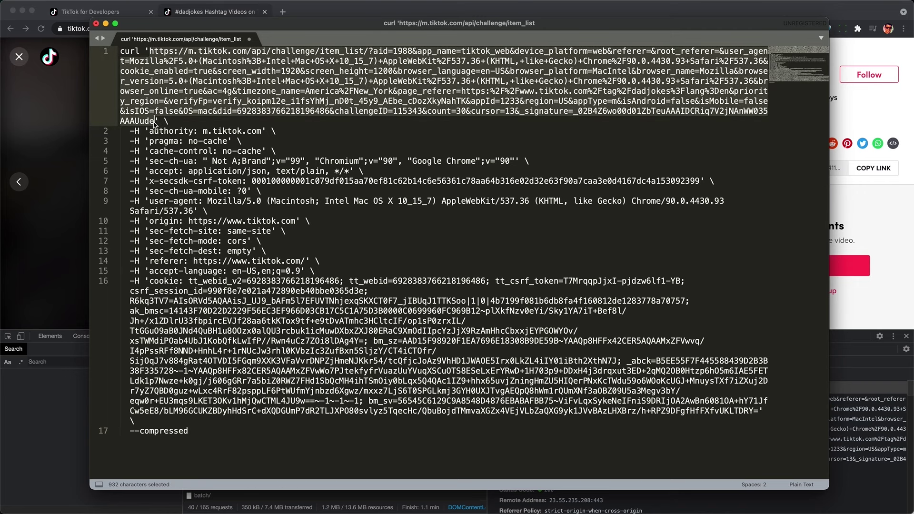
pyautogui.click(154, 123)
# Step: Search for 'cha' and change challengeID from 115343 to 115344
pyautogui.press('super+f')
pyautogui.write('challenge')
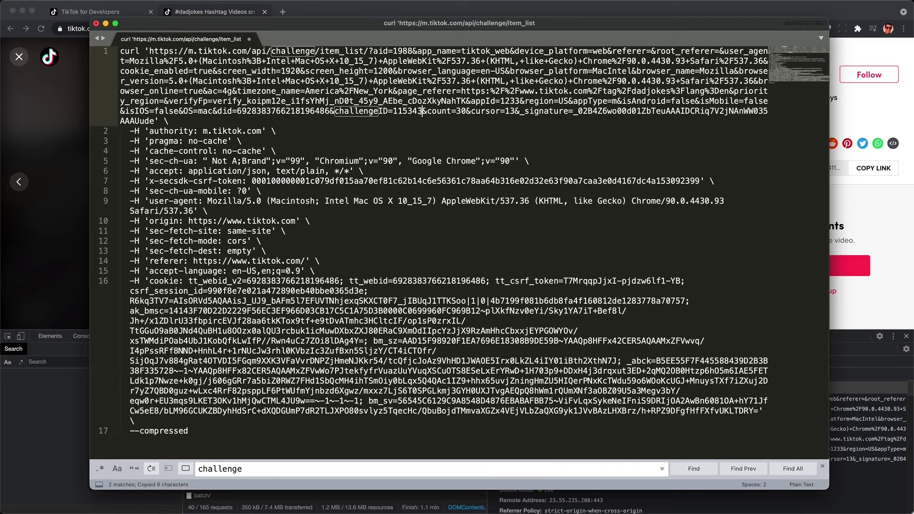
pyautogui.press('BackSpace')
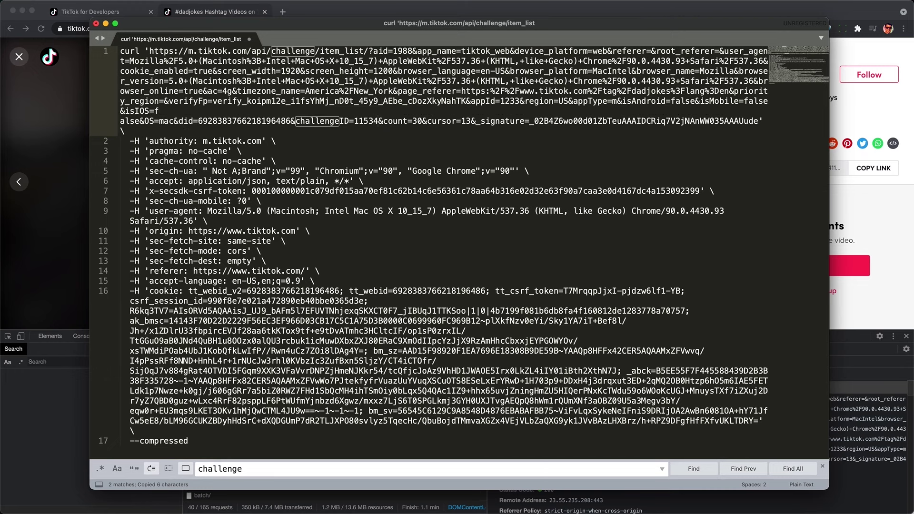
pyautogui.write('4')
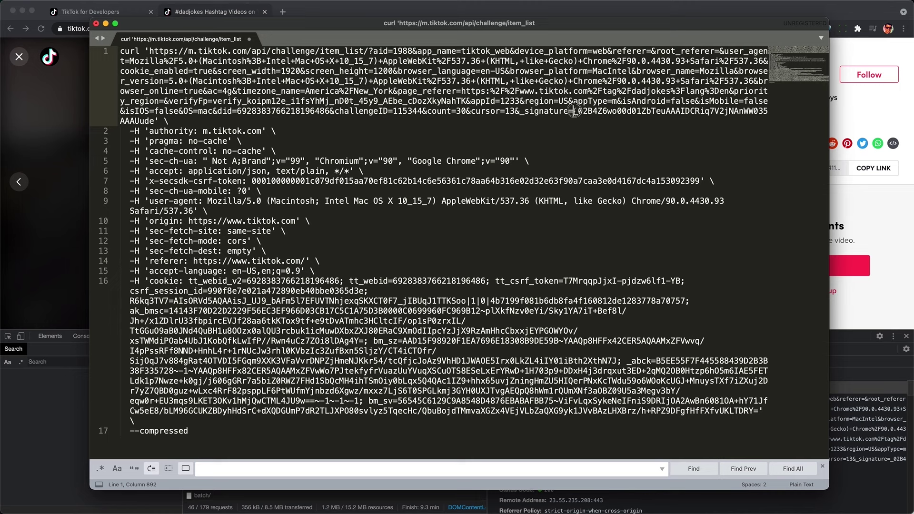
# Step: Change the challengeID value back from 115344 to 115343
pyautogui.doubleClick(574, 112)
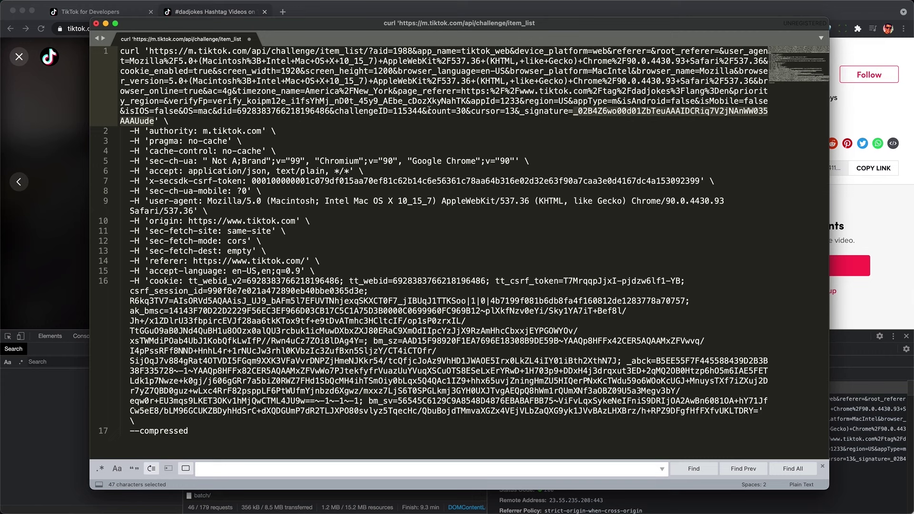
pyautogui.click(421, 112)
pyautogui.press('BackSpace')
pyautogui.write('3')
pyautogui.moveTo(393, 111); pyautogui.dragTo(408, 111)
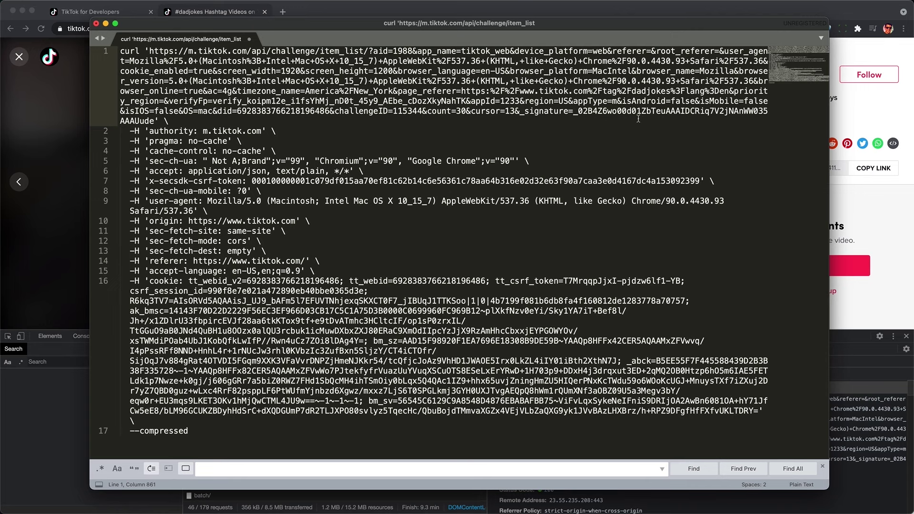
# Step: Overwrite most of the _signature value with 'FHDLHFKLDJSKLFJDSKLJFKLDS'
pyautogui.moveTo(586, 111); pyautogui.dragTo(707, 109)
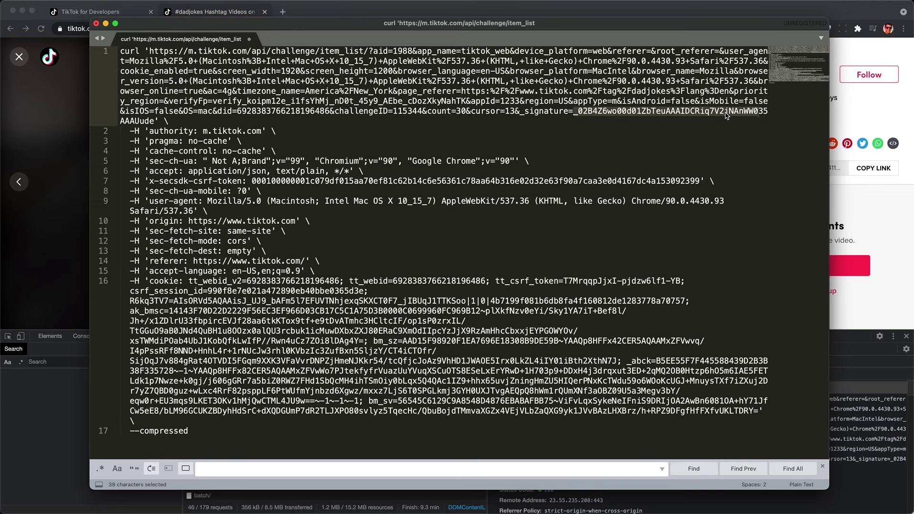
pyautogui.click(724, 113)
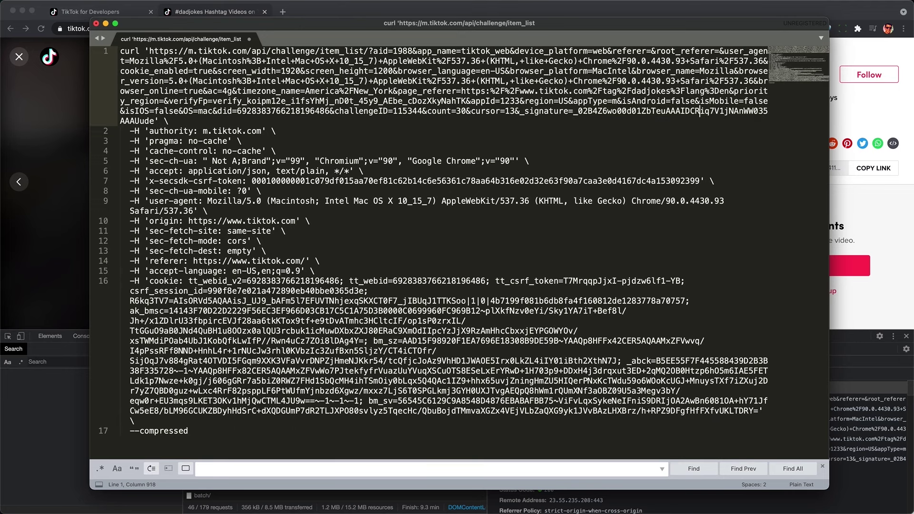
pyautogui.press('BackSpace')
pyautogui.write('U')
pyautogui.moveTo(581, 111); pyautogui.dragTo(744, 111)
pyautogui.write('FHDLHFKLDJSKLFJDSKLJFKLDS')
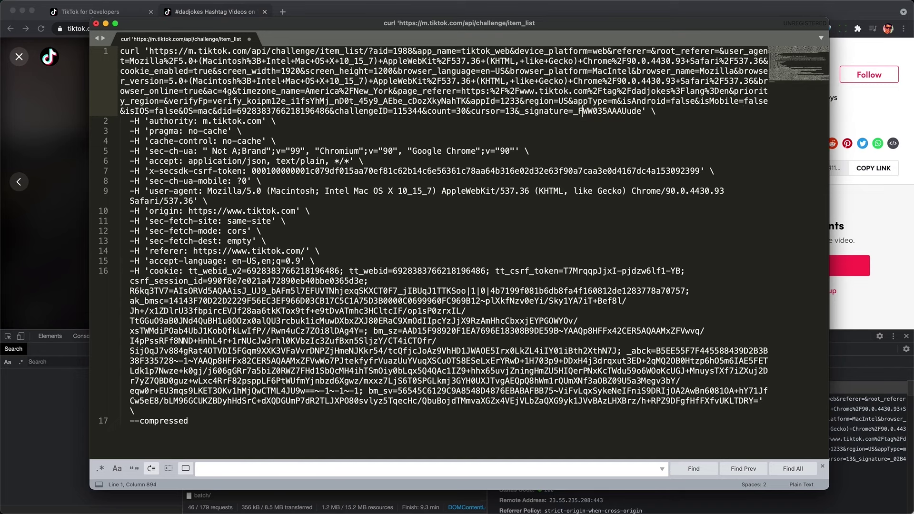
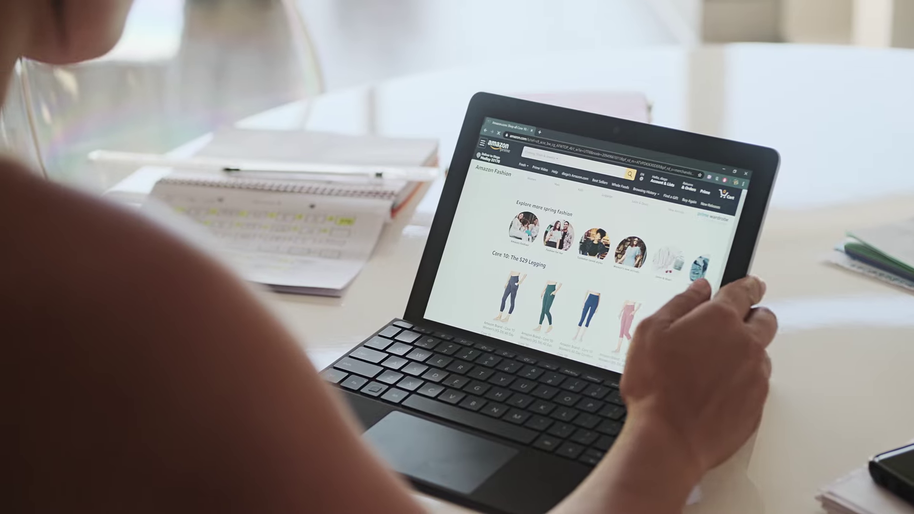
# Step: Scroll down the TikTok-Api README and highlight its 'Unofficial TikTok API in Python' title
pyautogui.scroll(-3, 580, 247)
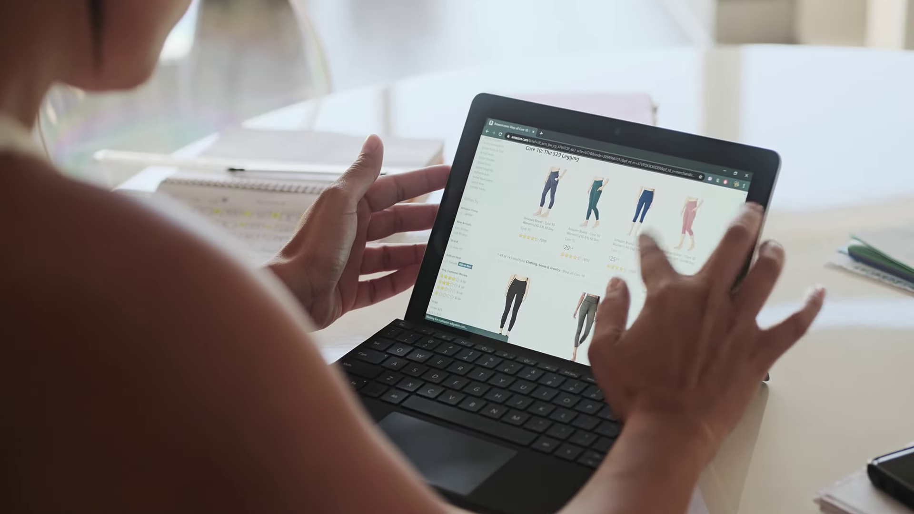
pyautogui.scroll(-5, 657, 238)
pyautogui.scroll(-5, 654, 200)
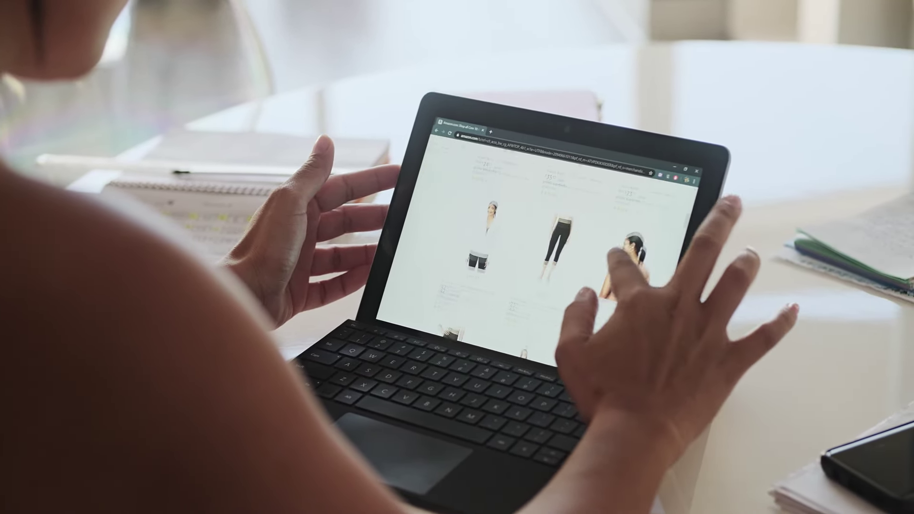
pyautogui.scroll(-5, 614, 238)
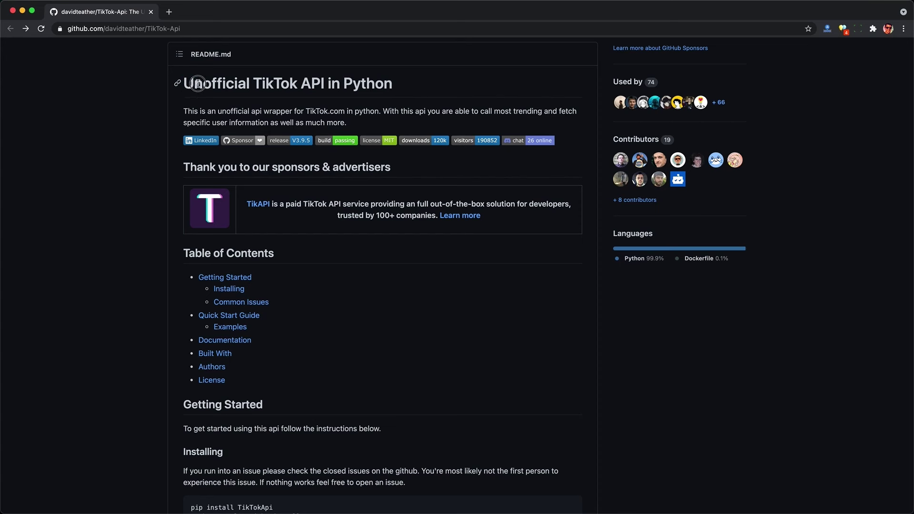
pyautogui.moveTo(184, 84); pyautogui.dragTo(411, 87)
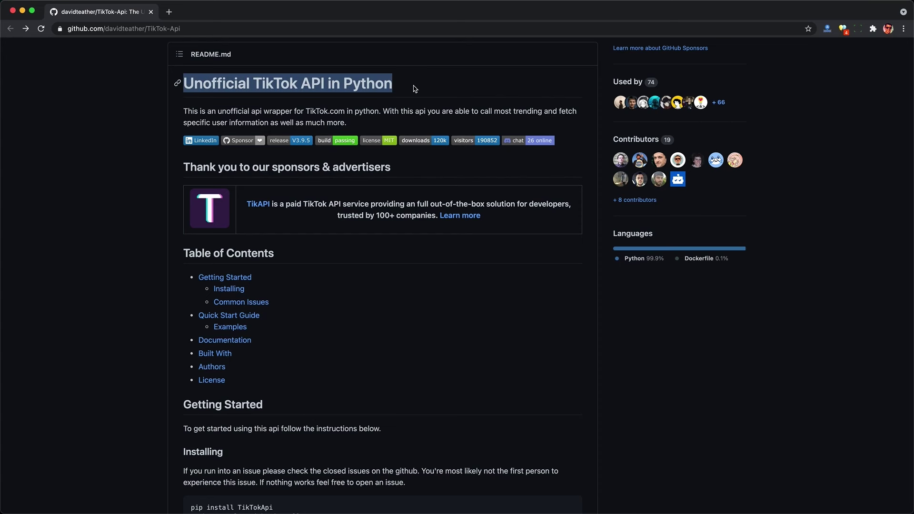
pyautogui.click(422, 89)
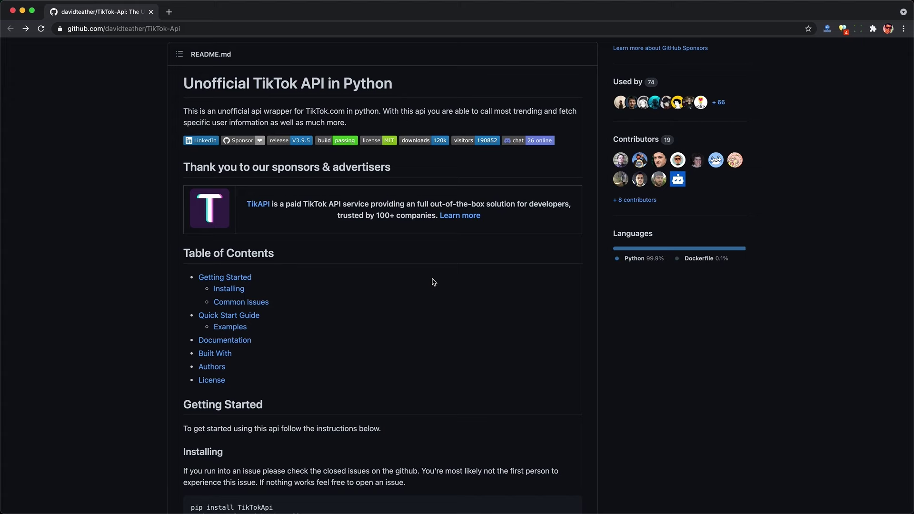
# Step: In the Quick Start Guide code, highlight use_selenium=True, then the three custom_verifyFp lines
pyautogui.scroll(-10, 433, 282)
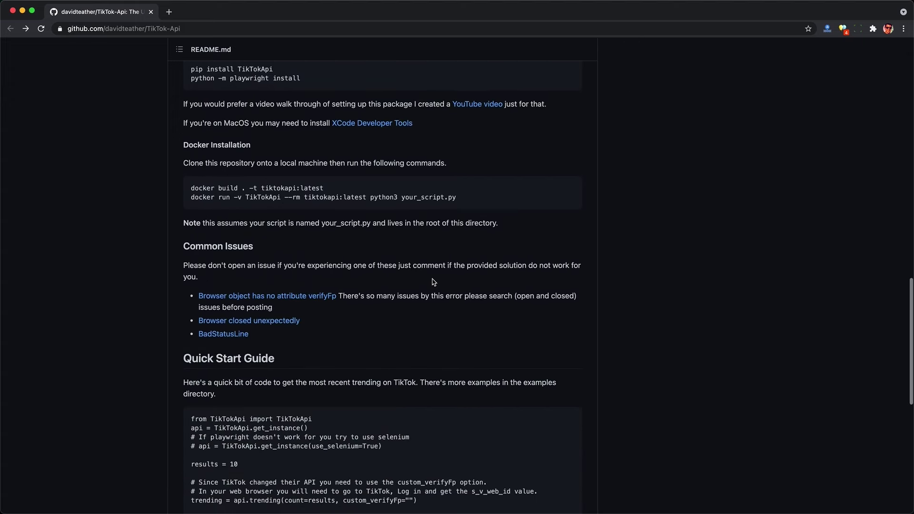
pyautogui.scroll(-6, 434, 282)
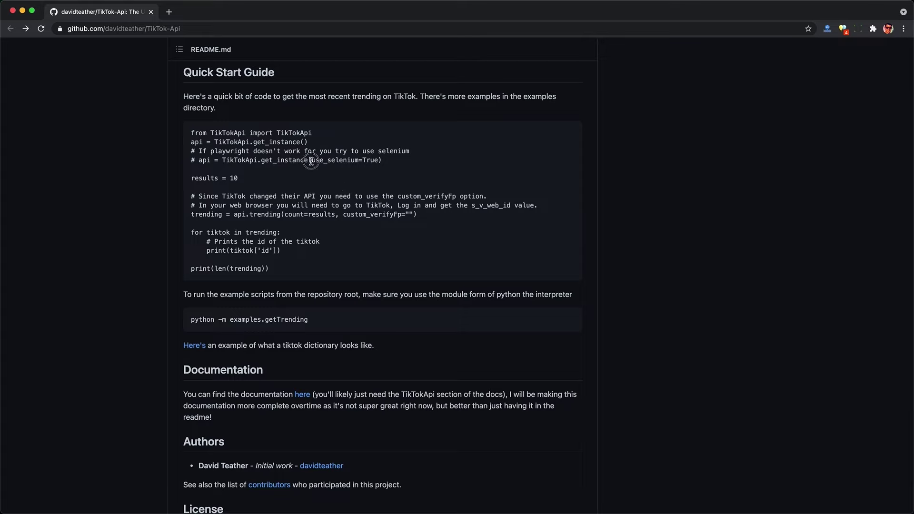
pyautogui.moveTo(336, 162); pyautogui.dragTo(373, 161)
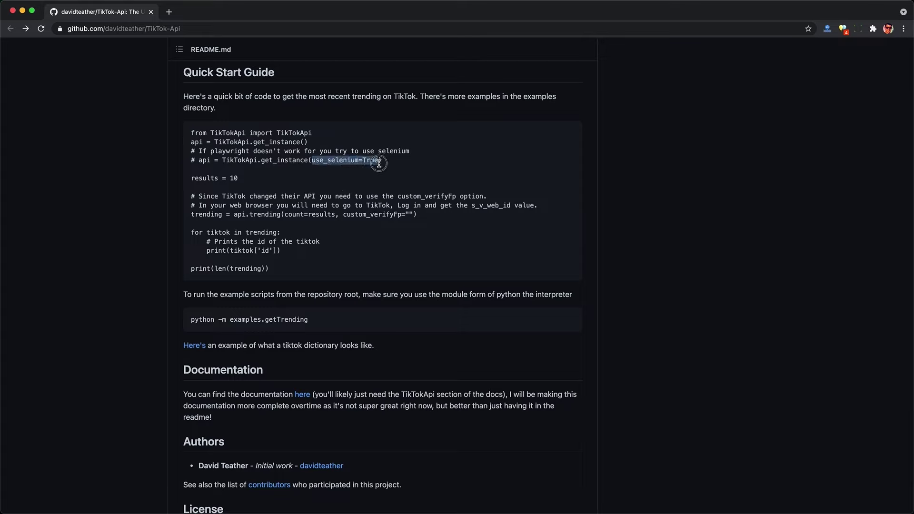
pyautogui.click(379, 163)
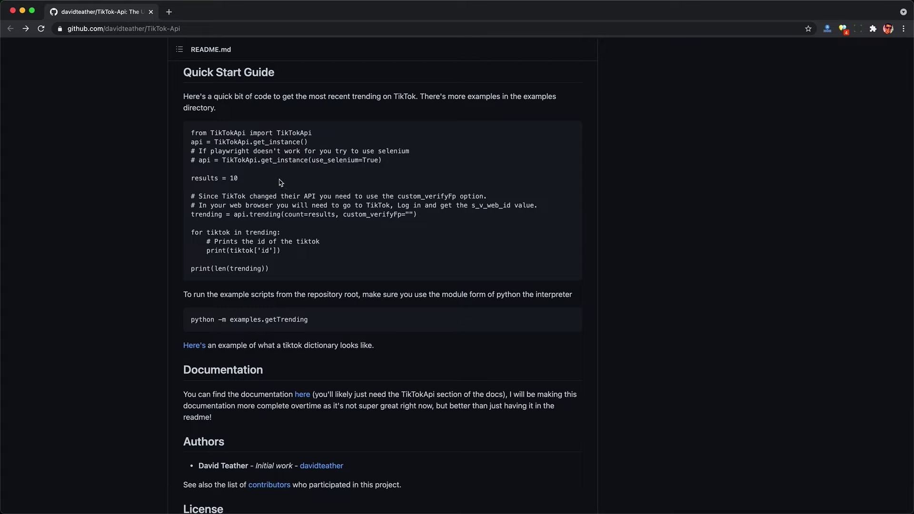
pyautogui.moveTo(229, 195); pyautogui.dragTo(431, 219)
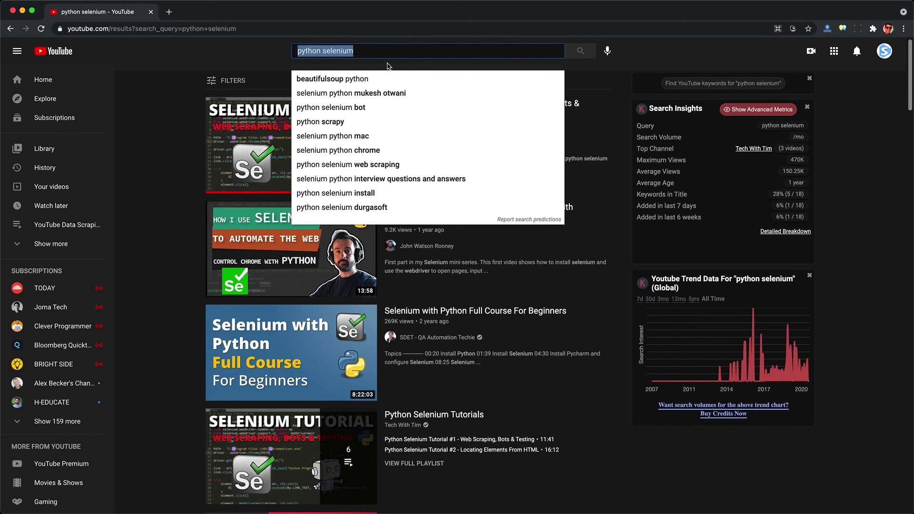
# Step: Look over the 'python selenium' YouTube results, then open the TikAPI sponsor site from the README
pyautogui.click(388, 66)
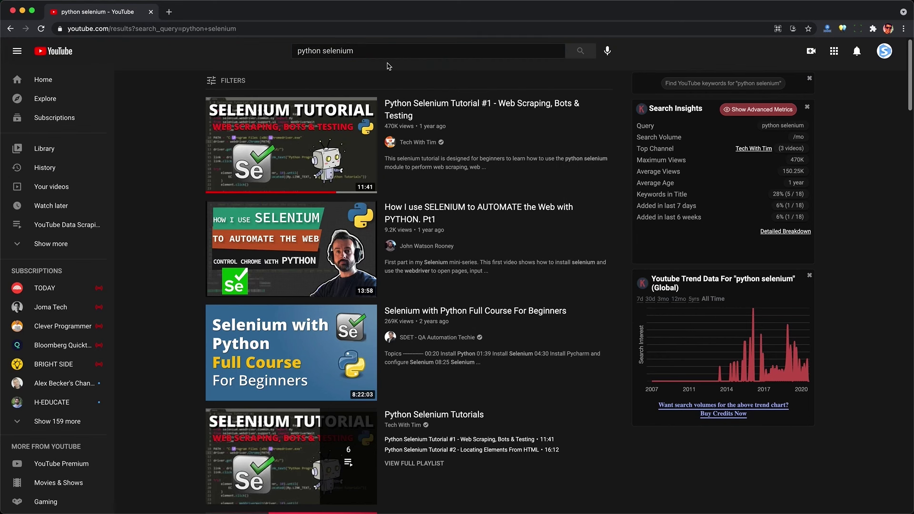
pyautogui.moveTo(317, 141)
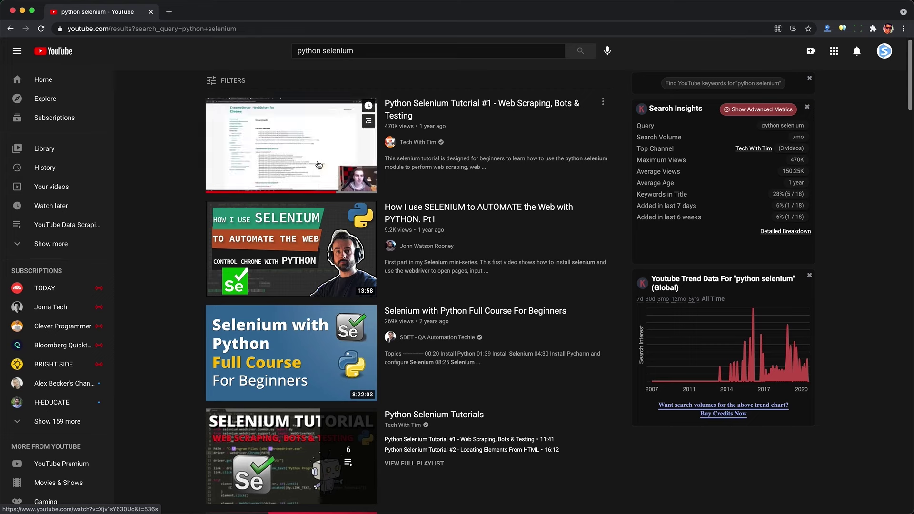
pyautogui.moveTo(326, 281)
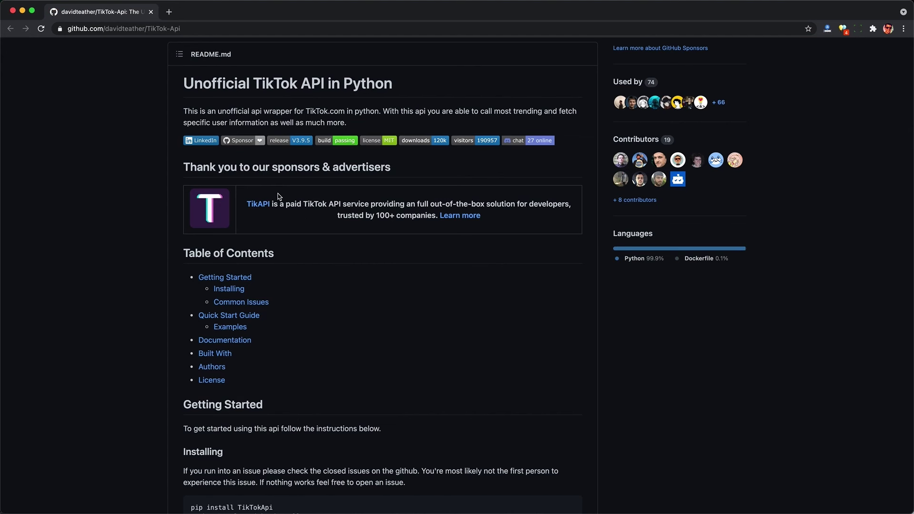
pyautogui.click(253, 205)
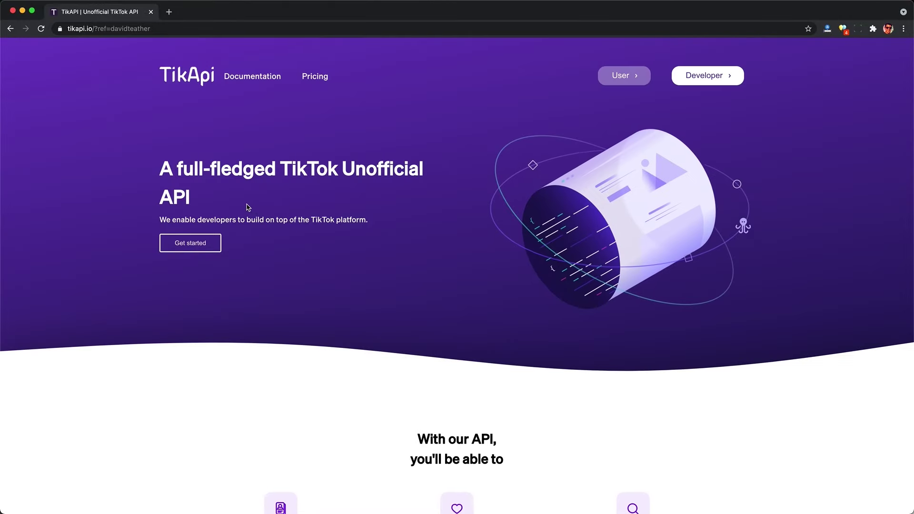
# Step: Jump to TikAPI's pricing and review the $29 Starter, $79 Pro and $189 Business plans
pyautogui.moveTo(147, 164); pyautogui.dragTo(172, 167)
pyautogui.click(209, 190)
pyautogui.click(203, 249)
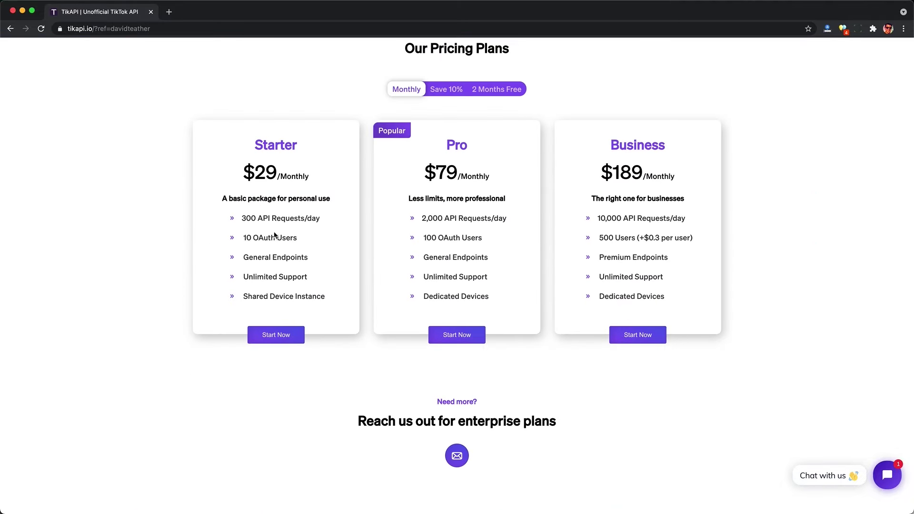
pyautogui.tripleClick(242, 226)
pyautogui.click(340, 222)
# Step: Return to the top of the page and go to the TikAPI Documentation
pyautogui.scroll(10, 341, 223)
pyautogui.scroll(5, 341, 223)
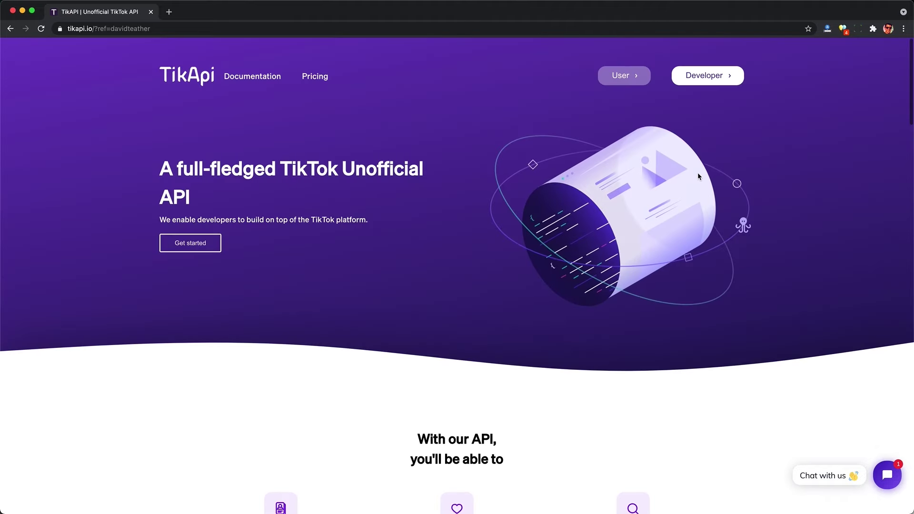
pyautogui.click(253, 77)
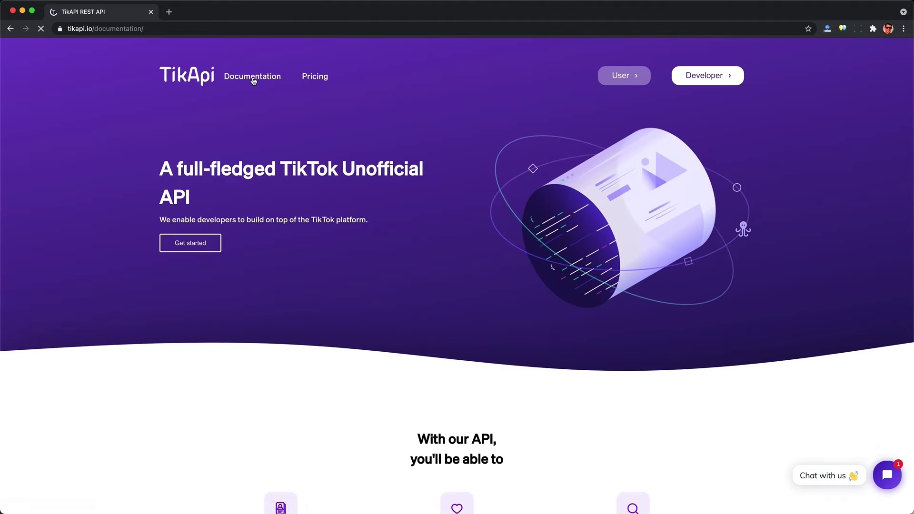
# Step: In the docs sidebar, expand Posts and view the Get an user feed posts endpoint
pyautogui.scroll(-7, 210, 186)
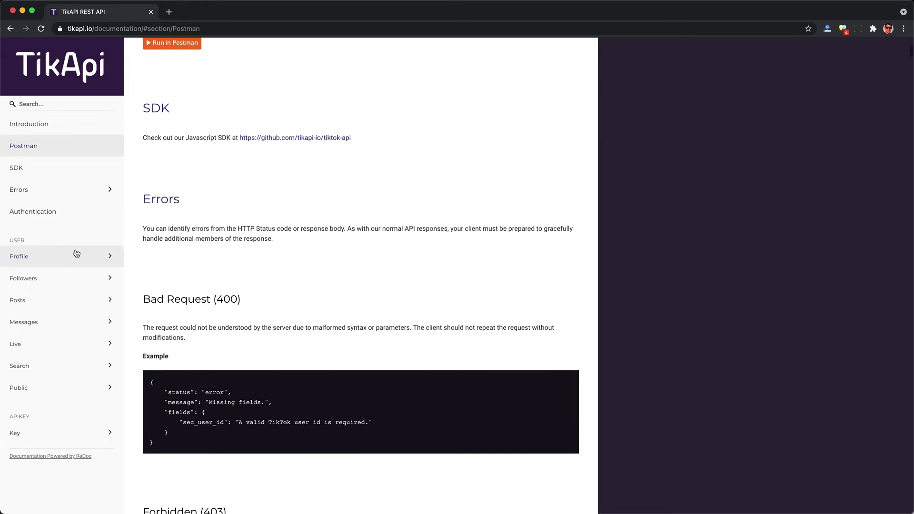
pyautogui.click(50, 304)
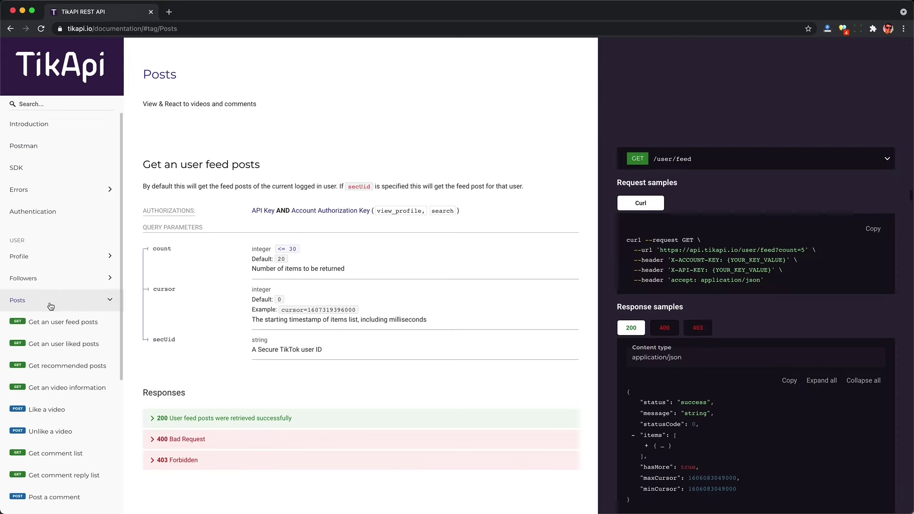
pyautogui.click(57, 323)
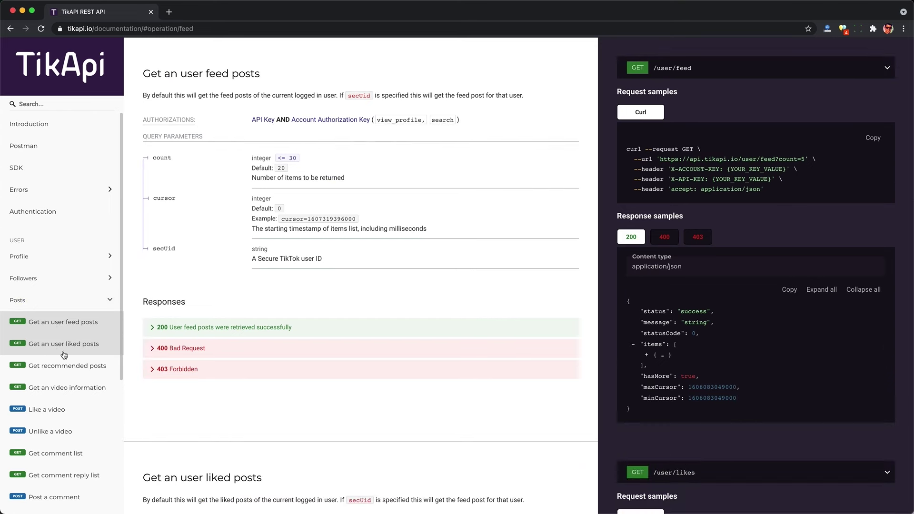
pyautogui.scroll(-5, 64, 355)
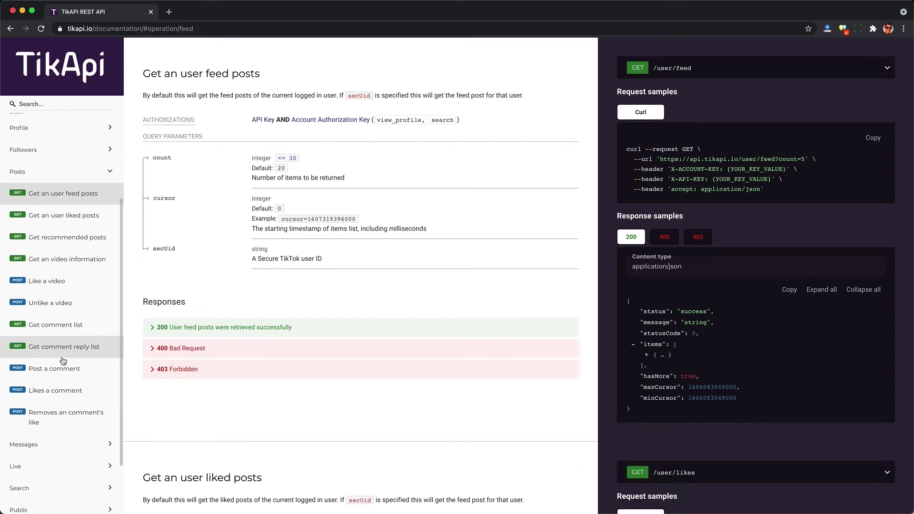
pyautogui.scroll(-1, 61, 376)
# Step: Open Public > Get posts by hashtag and highlight its /public/hashtag URL and X-API-KEY header
pyautogui.click(45, 441)
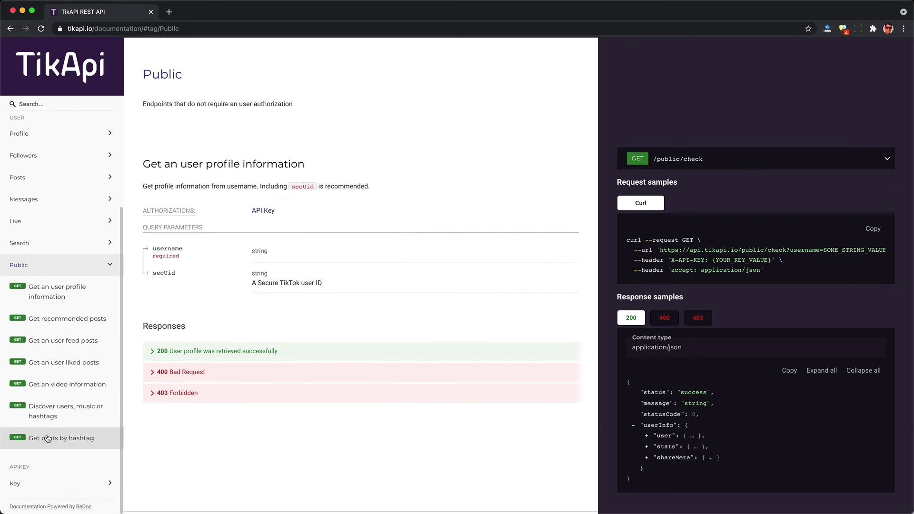
pyautogui.click(47, 438)
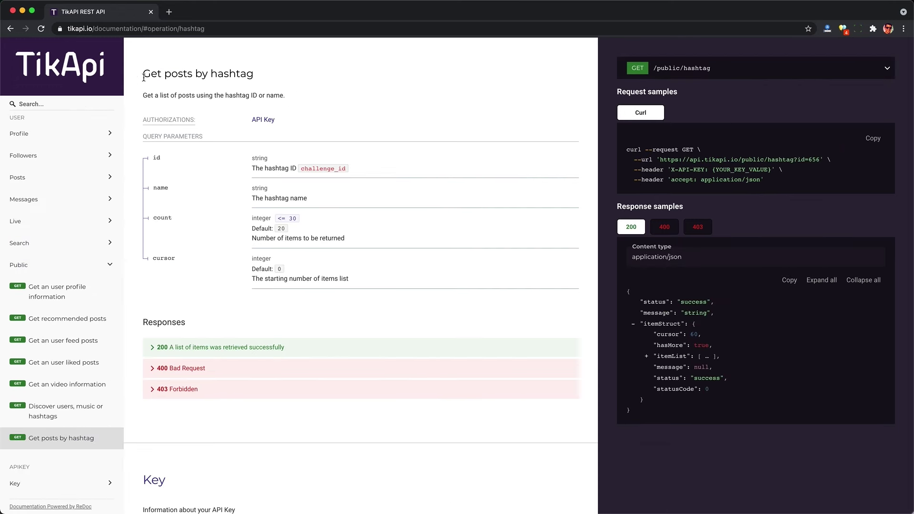
pyautogui.moveTo(142, 74); pyautogui.dragTo(271, 74)
pyautogui.click(274, 75)
pyautogui.moveTo(689, 162); pyautogui.dragTo(814, 158)
pyautogui.click(819, 157)
pyautogui.moveTo(669, 169); pyautogui.dragTo(757, 168)
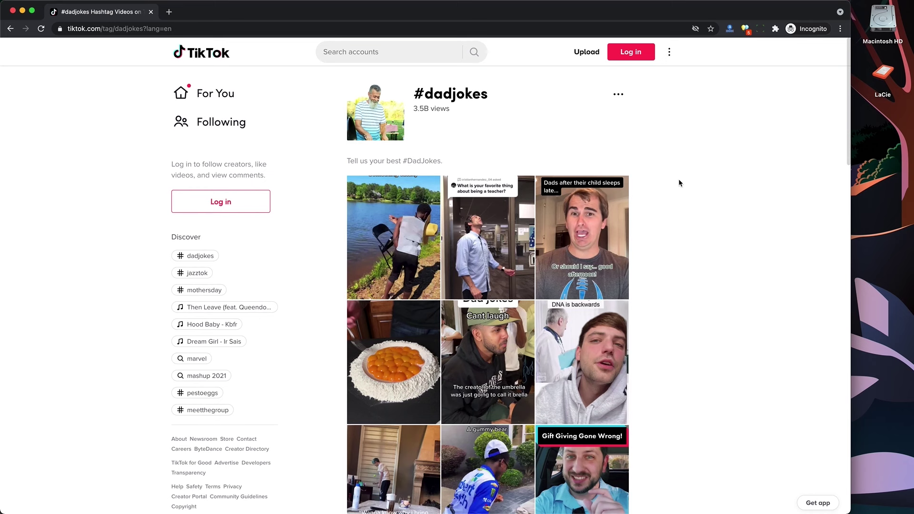
# Step: Inspect the #dadjokes page, reload it with Cmd+R, and scroll the grid to load more videos
pyautogui.rightClick(678, 179)
pyautogui.click(698, 279)
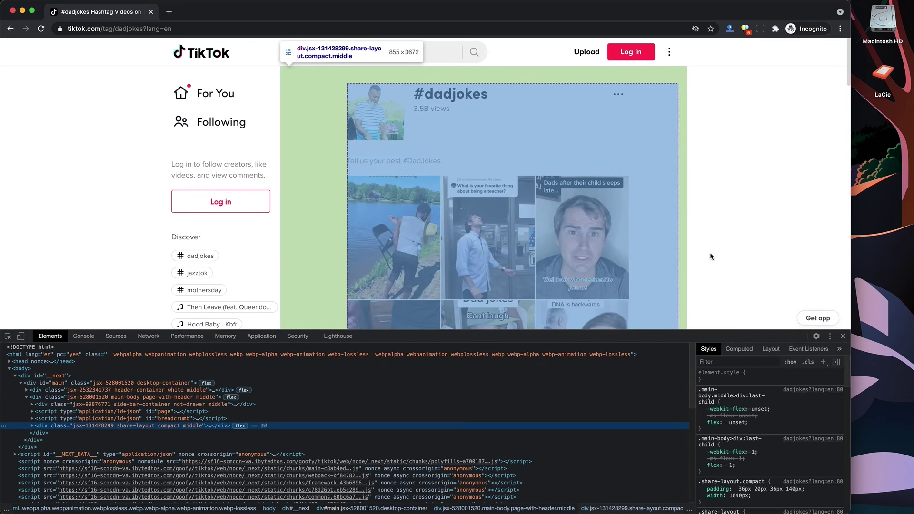
pyautogui.press('super+r')
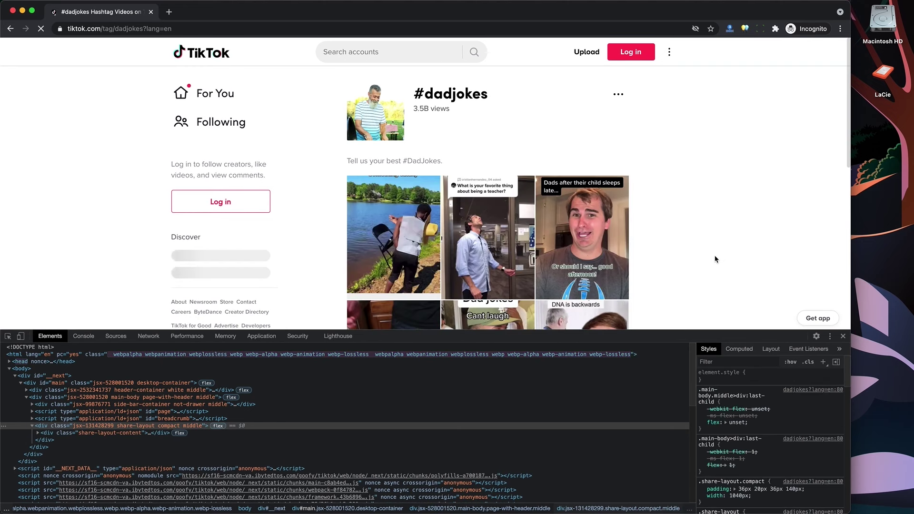
pyautogui.scroll(-10, 715, 259)
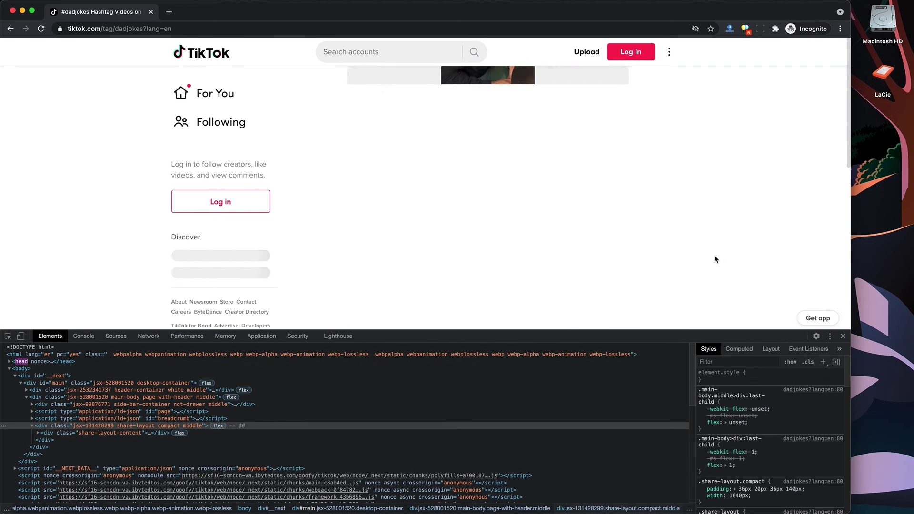
pyautogui.scroll(-5, 715, 259)
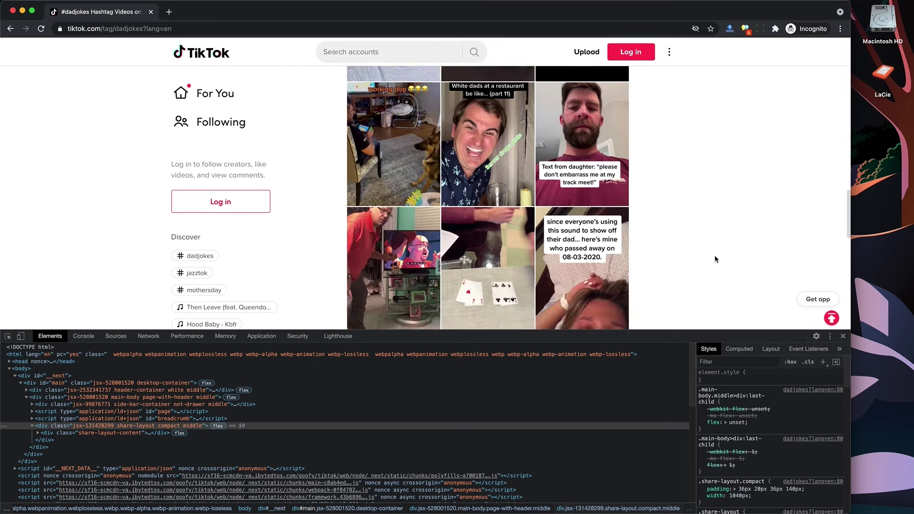
pyautogui.scroll(-2, 715, 260)
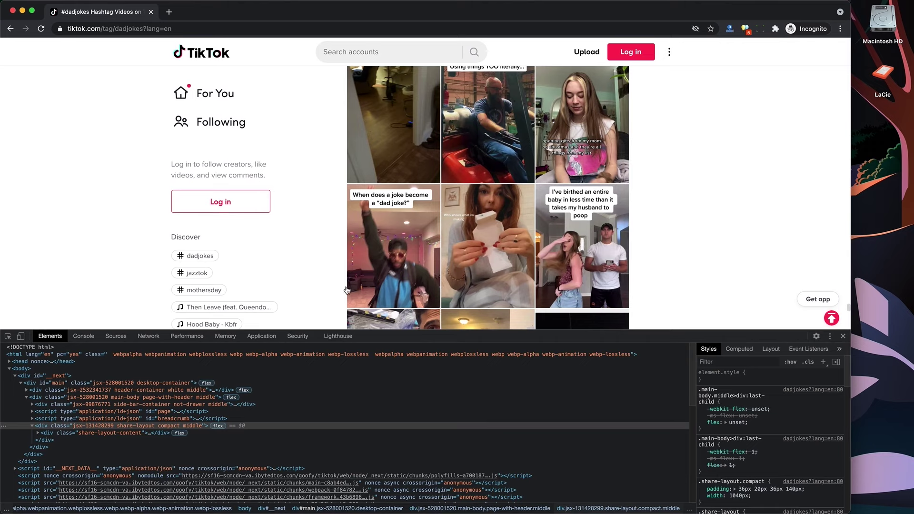
pyautogui.click(149, 337)
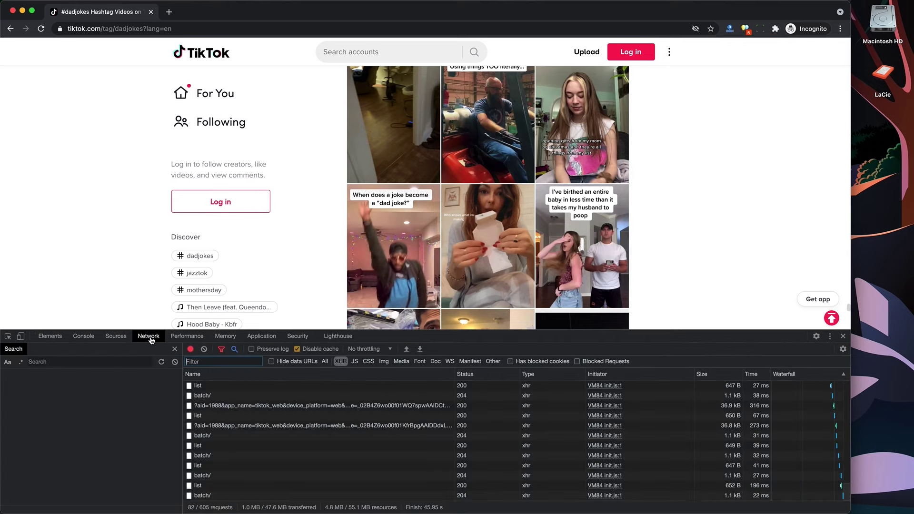
pyautogui.click(420, 350)
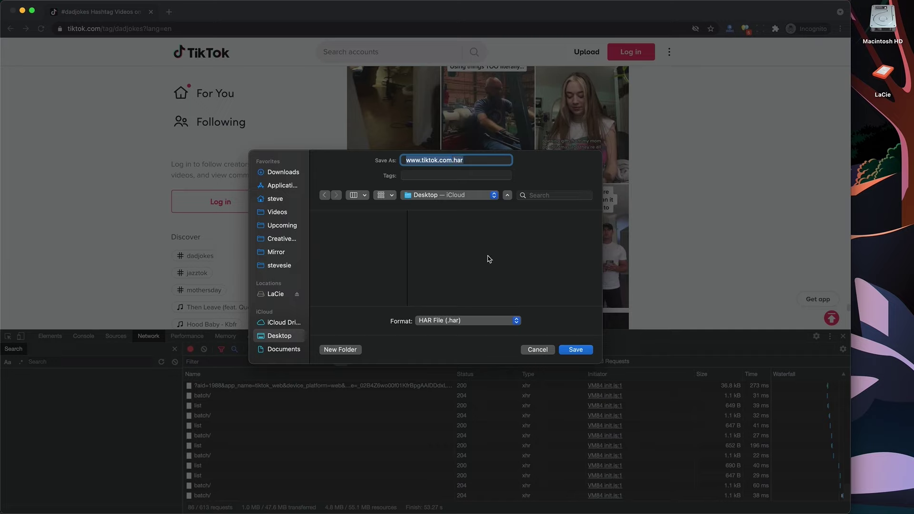
pyautogui.click(576, 349)
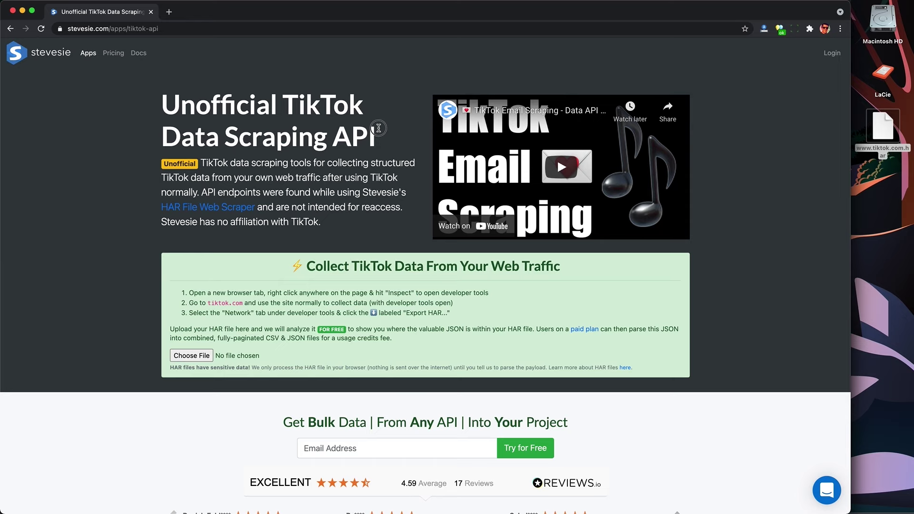
pyautogui.tripleClick(379, 128)
pyautogui.click(382, 136)
pyautogui.moveTo(308, 264); pyautogui.dragTo(567, 268)
pyautogui.click(566, 270)
pyautogui.moveTo(886, 124); pyautogui.dragTo(571, 308)
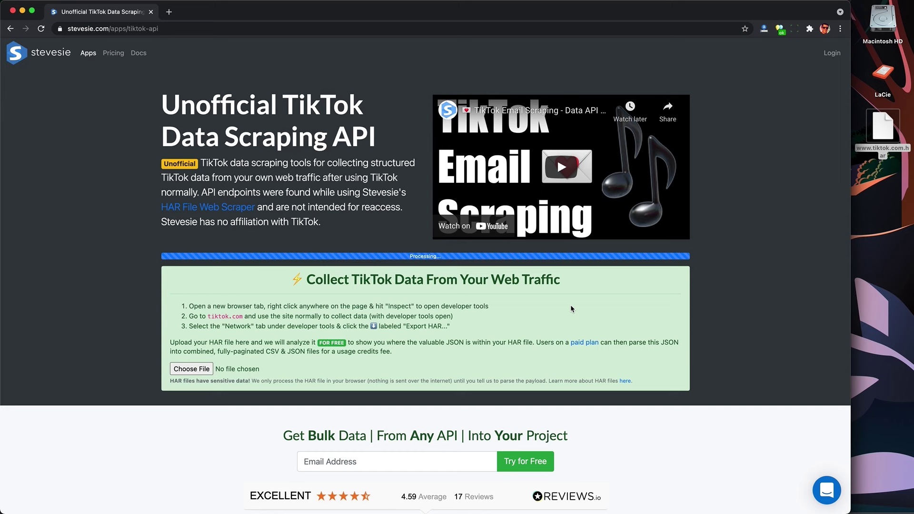
# Step: Find the /api/challenge/item_list/ endpoint and download the second request's raw JSON response
pyautogui.scroll(-8, 572, 308)
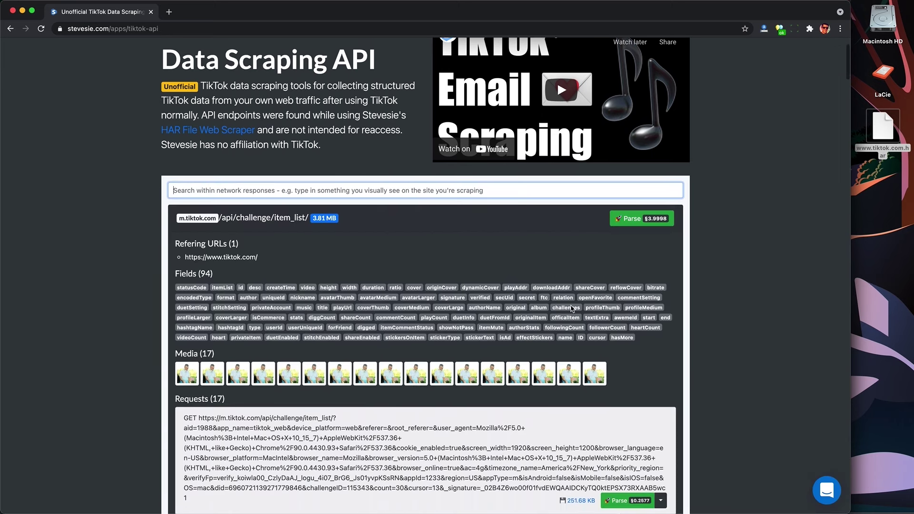
pyautogui.scroll(-4, 571, 309)
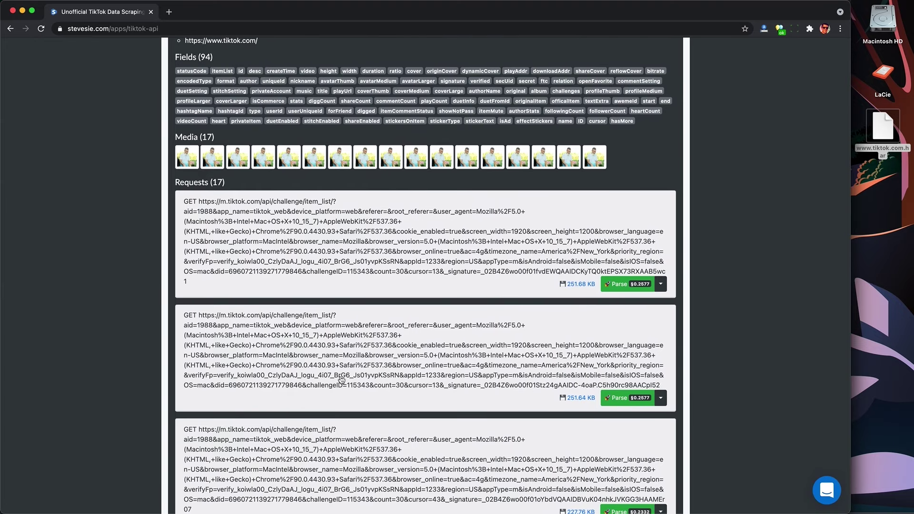
pyautogui.moveTo(260, 315); pyautogui.dragTo(335, 318)
pyautogui.click(334, 318)
pyautogui.click(579, 398)
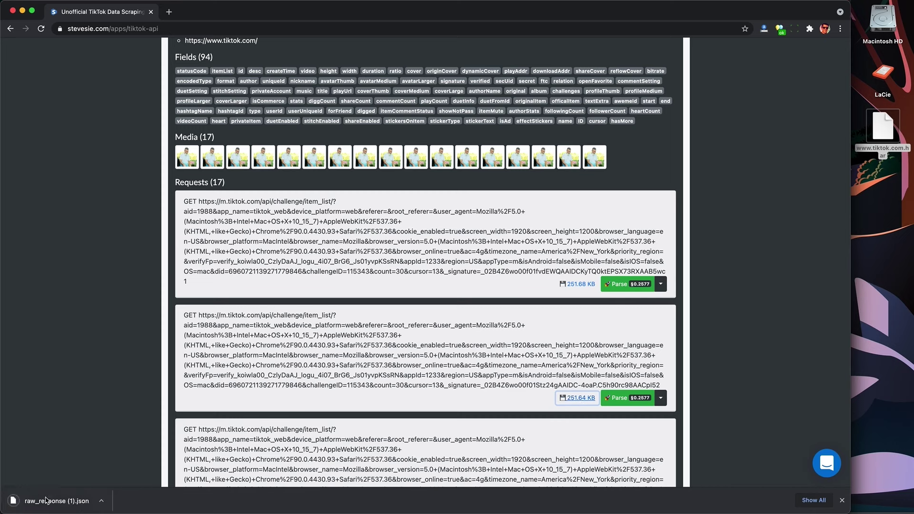
# Step: Open raw_response (1).json in Sublime Text and scroll through its contents
pyautogui.click(56, 499)
pyautogui.click(234, 147)
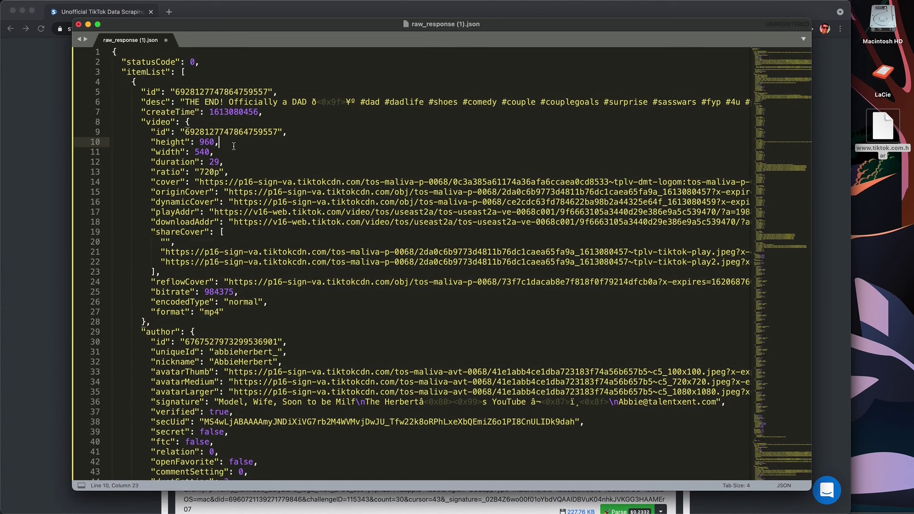
pyautogui.scroll(-20, 299, 253)
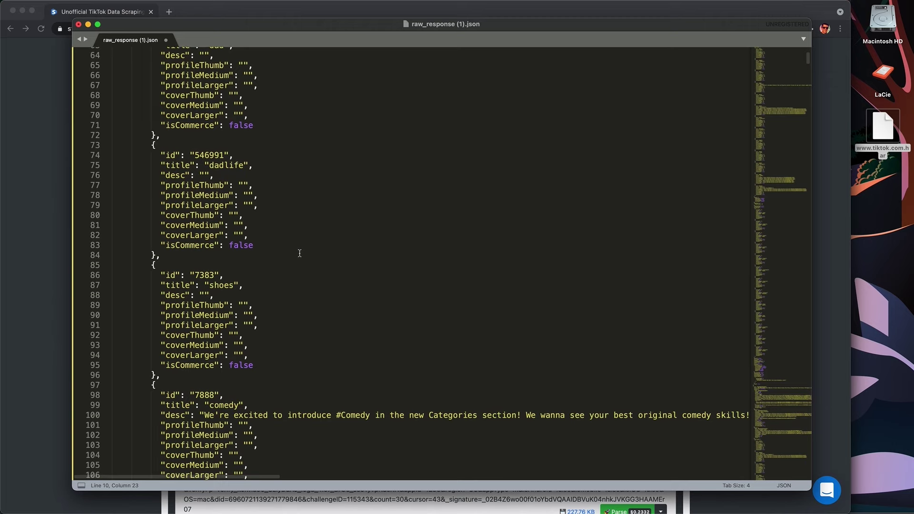
pyautogui.scroll(-1, 299, 253)
pyautogui.press('super+f')
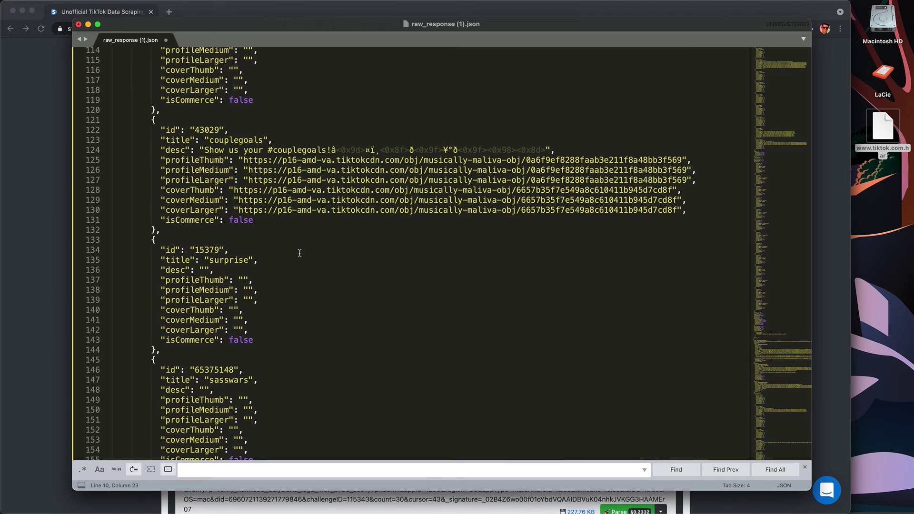
pyautogui.write('@gmail.')
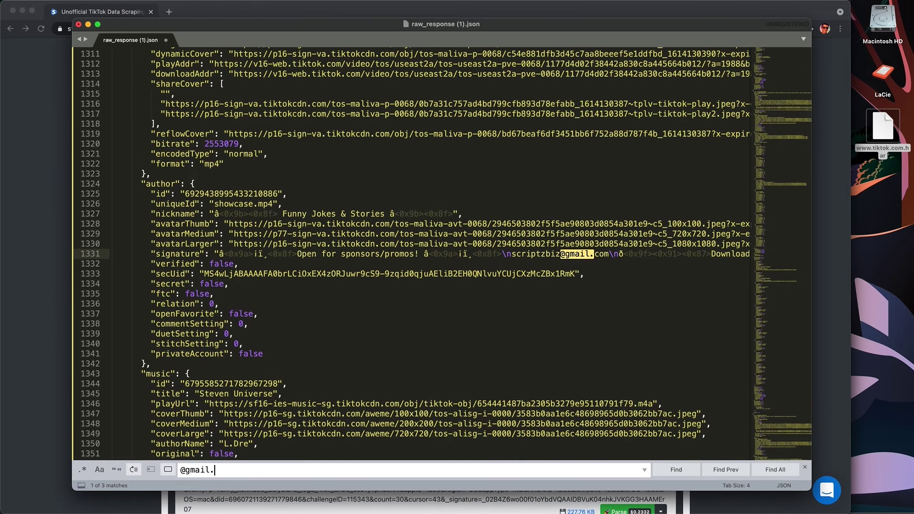
pyautogui.press('Return')
pyautogui.press('Return')
pyautogui.press('Return')
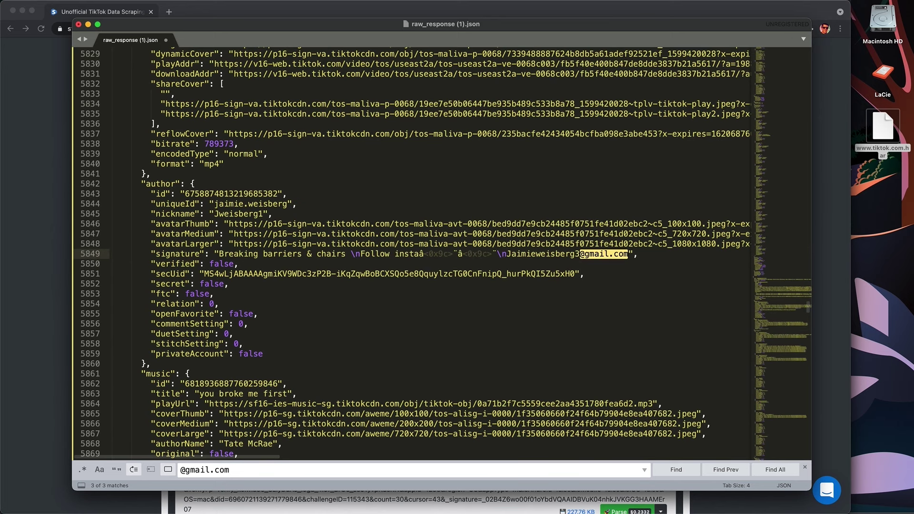
pyautogui.press('super+a')
pyautogui.press('BackSpace')
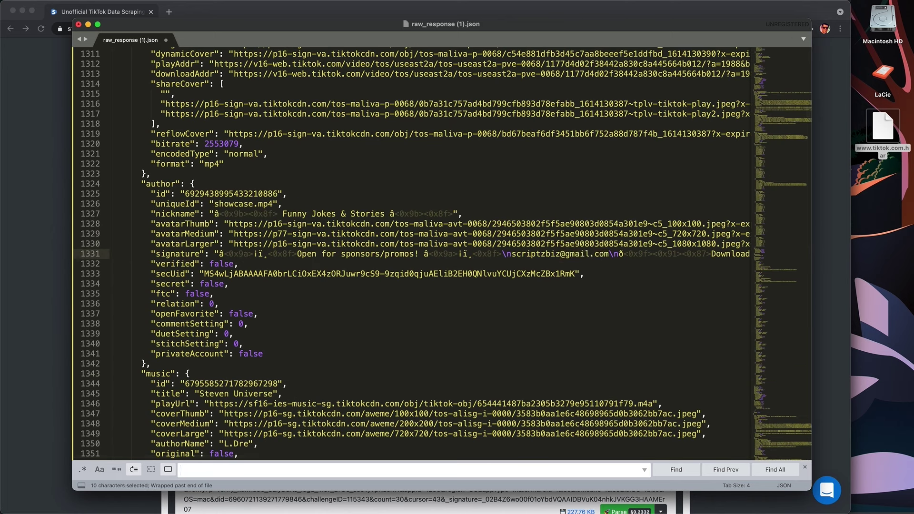
pyautogui.click(79, 26)
# Step: Discard the JSON file changes and return to Stevesie's parsed itemList table
pyautogui.click(445, 218)
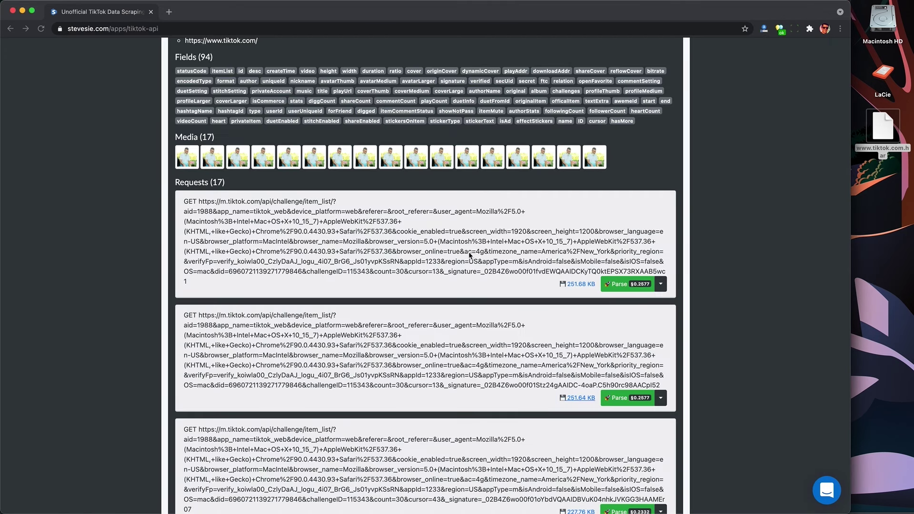
pyautogui.click(469, 255)
pyautogui.scroll(10, 469, 255)
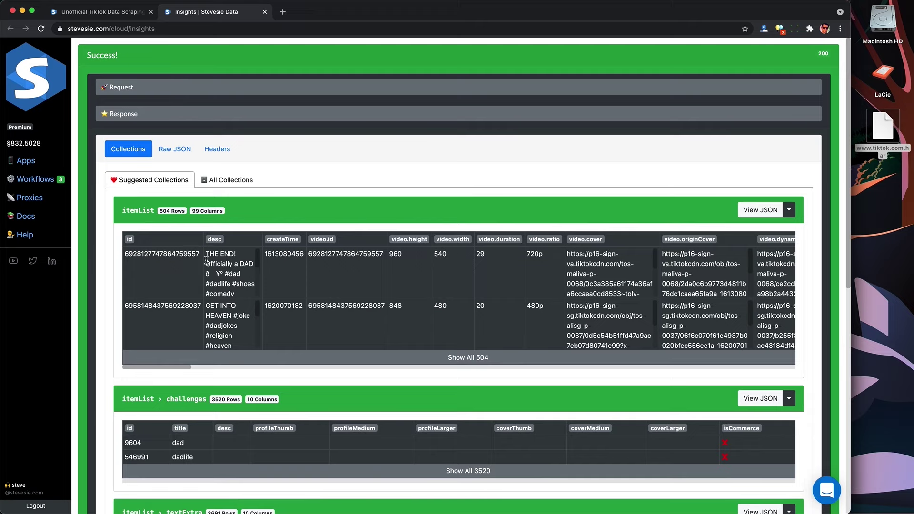
pyautogui.hscroll(10, 391, 278)
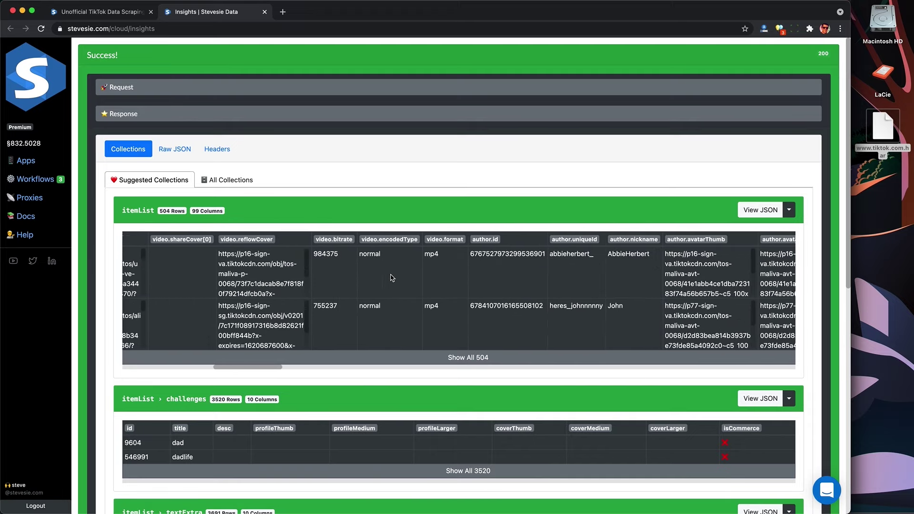
pyautogui.hscroll(10, 391, 278)
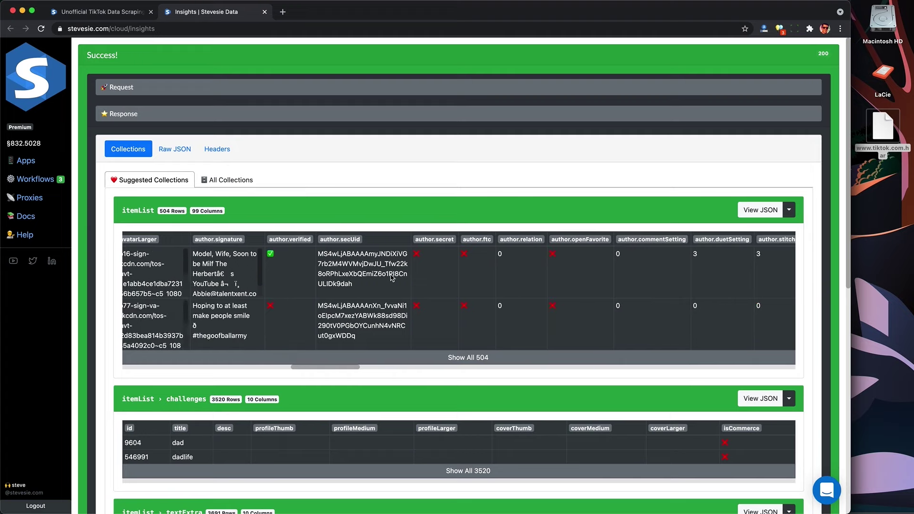
pyautogui.hscroll(2, 221, 276)
# Step: Browse the itemList columns, highlighting an e-mail in an author signature and a playCount value
pyautogui.moveTo(181, 252)
pyautogui.mouseDown()
pyautogui.moveTo(230, 269)
pyautogui.moveTo(228, 285)
pyautogui.mouseUp()
pyautogui.tripleClick(196, 291)
pyautogui.click(355, 291)
pyautogui.hscroll(15, 355, 291)
pyautogui.hscroll(20, 354, 292)
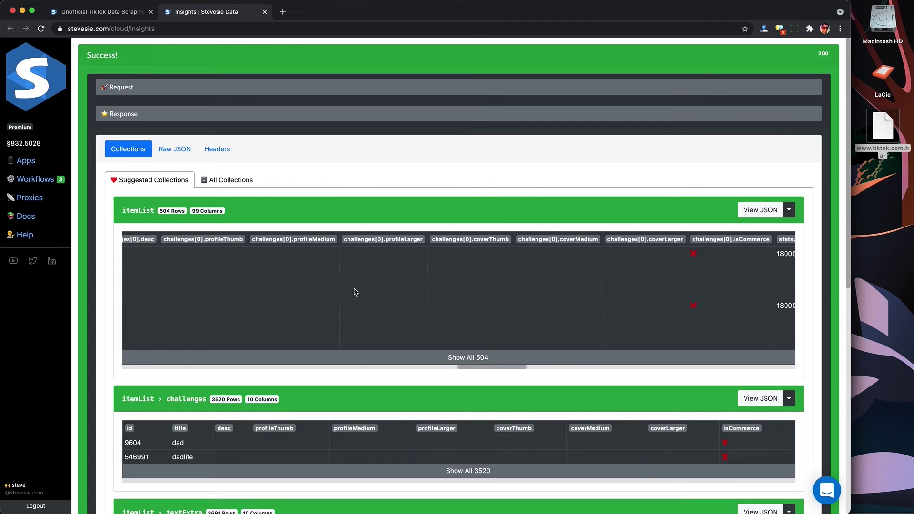
pyautogui.hscroll(-15, 355, 291)
pyautogui.doubleClick(415, 254)
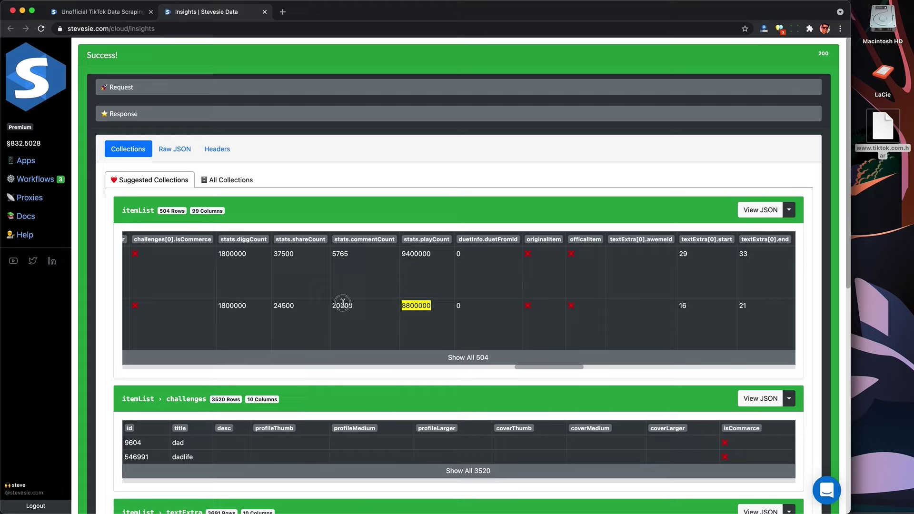
# Step: Download the itemList collection as CSV and open itemList.csv
pyautogui.click(788, 209)
pyautogui.click(777, 241)
pyautogui.press('Return')
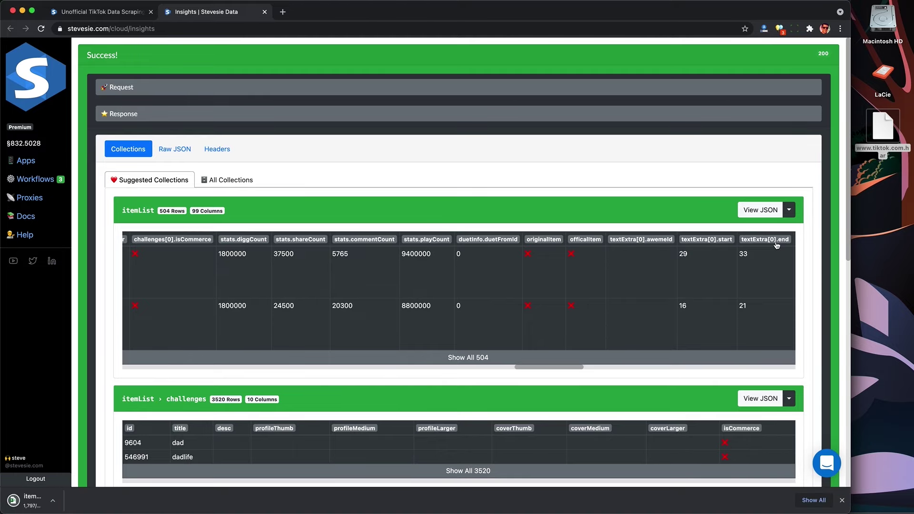
pyautogui.click(60, 502)
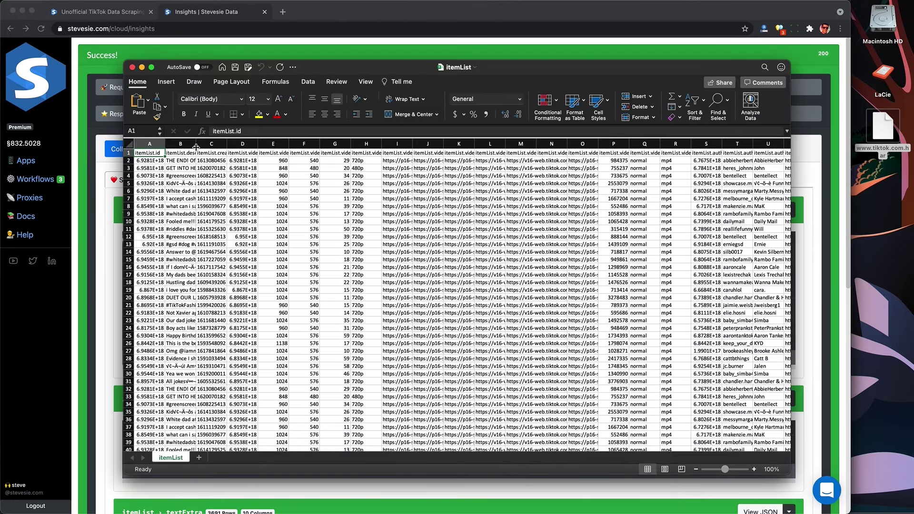
# Step: Widen column B so post descriptions are readable, checking the one in B38
pyautogui.moveTo(196, 144); pyautogui.dragTo(300, 144)
pyautogui.scroll(-1, 286, 333)
pyautogui.click(238, 427)
pyautogui.hscroll(5, 344, 399)
pyautogui.scroll(1, 344, 399)
pyautogui.hscroll(9, 344, 399)
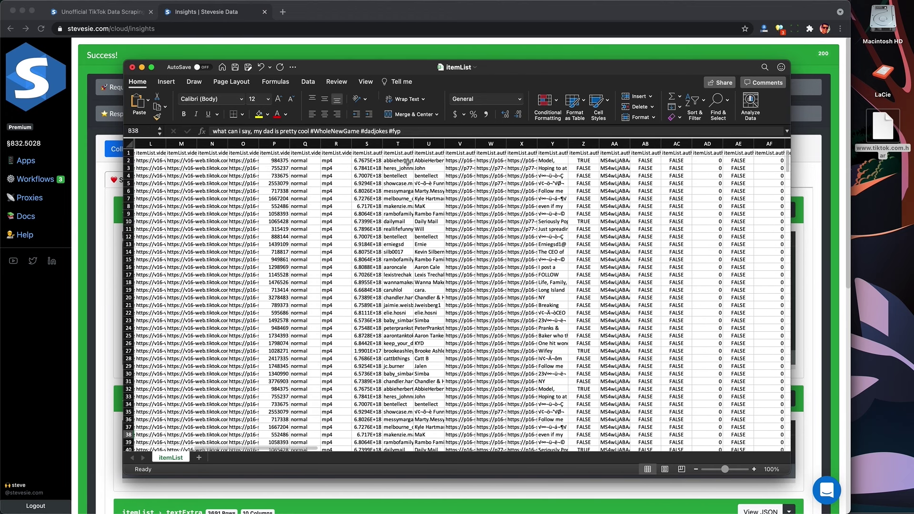
# Step: Widen author nickname column U, check U9, and scroll across to statusCode, cursor and hasMore
pyautogui.click(398, 144)
pyautogui.click(441, 144)
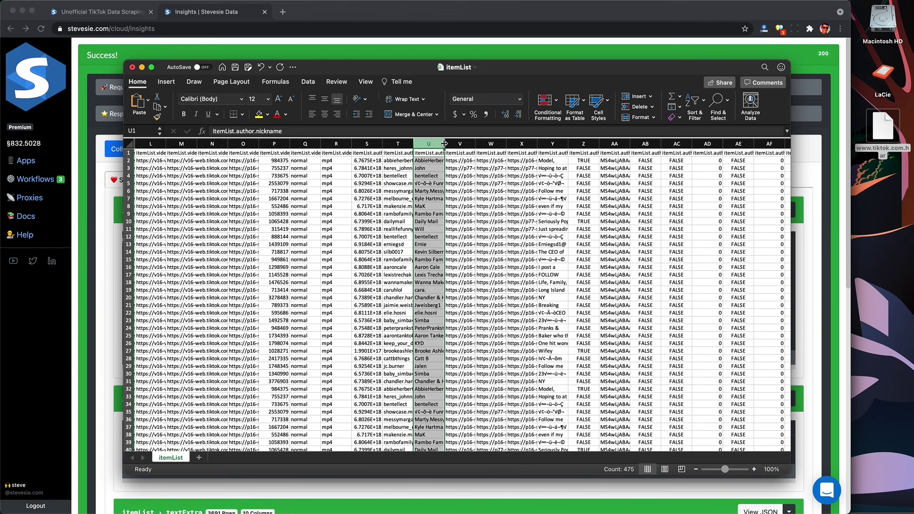
pyautogui.moveTo(443, 144); pyautogui.dragTo(553, 143)
pyautogui.click(521, 216)
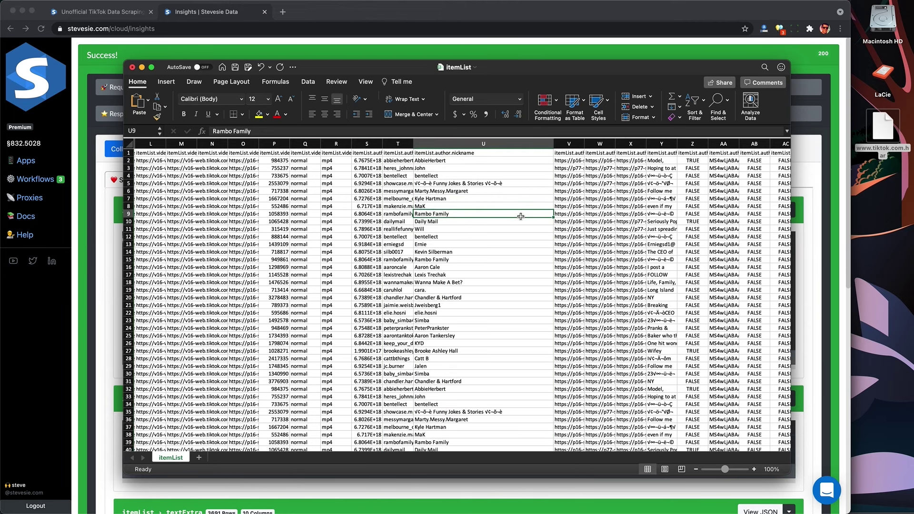
pyautogui.scroll(-11, 520, 216)
pyautogui.hscroll(6, 521, 216)
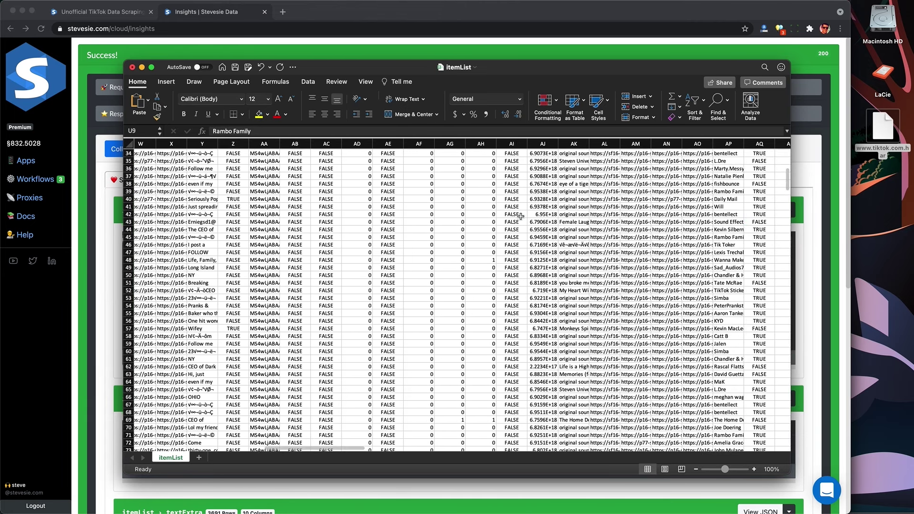
pyautogui.scroll(11, 521, 216)
pyautogui.hscroll(10, 521, 216)
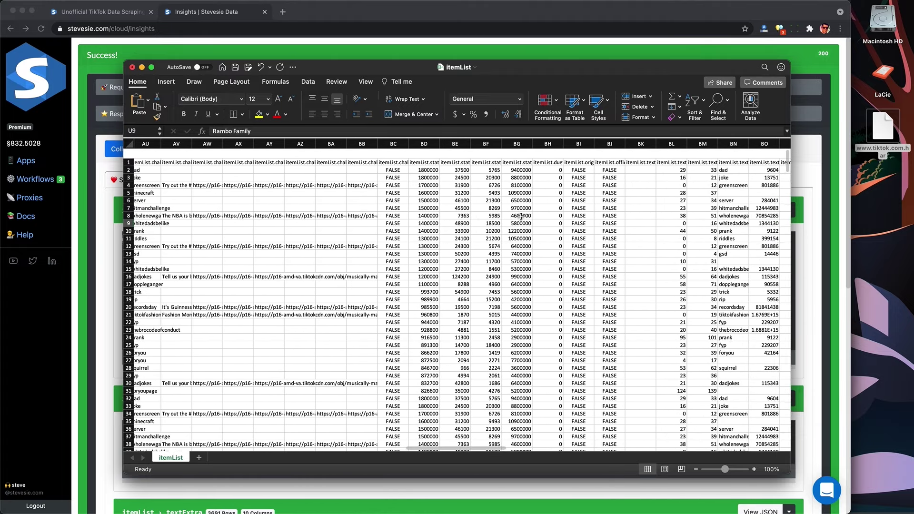
pyautogui.hscroll(15, 521, 216)
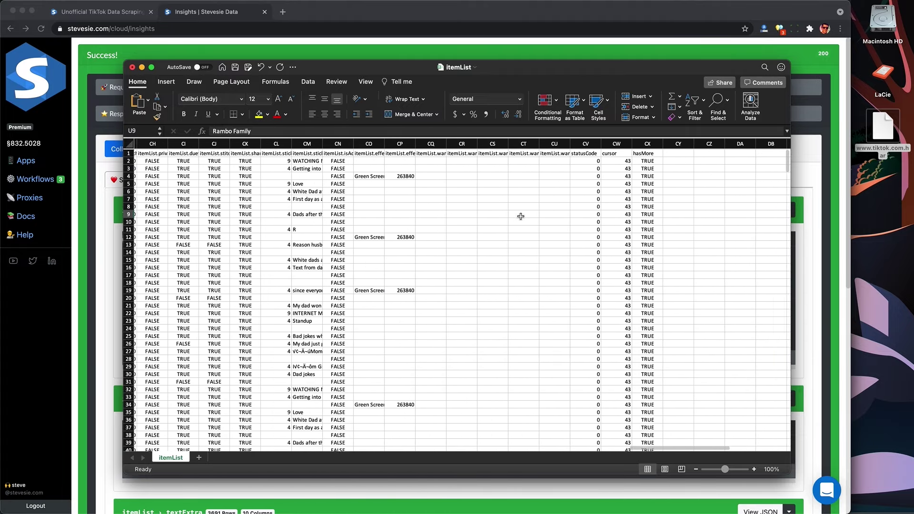